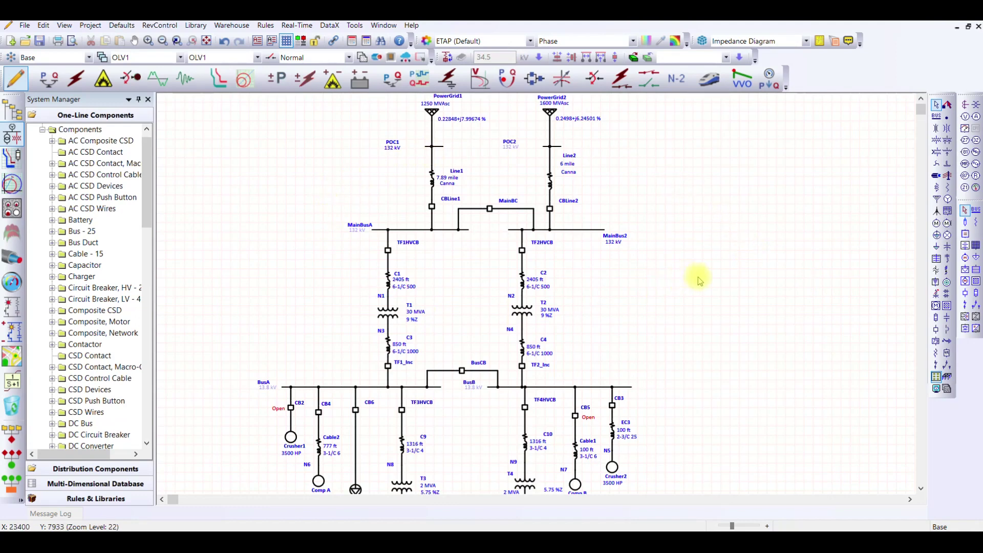
# Scroll through the OLV1 diagram from the power grids down to the 0.48 kV loads.
pyautogui.scroll(-3, 681, 224)
pyautogui.scroll(-10, 682, 224)
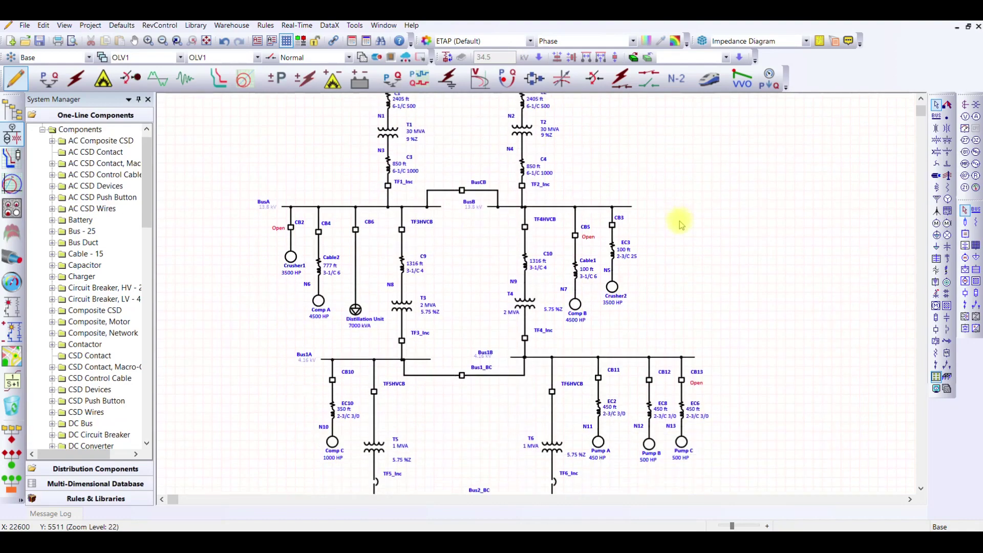
pyautogui.scroll(13, 754, 294)
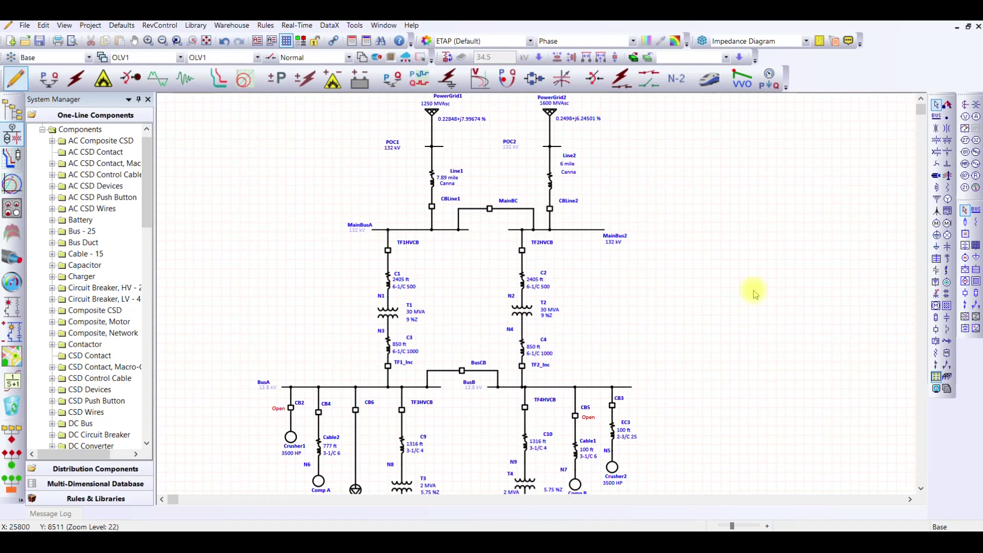
pyautogui.scroll(-4, 754, 294)
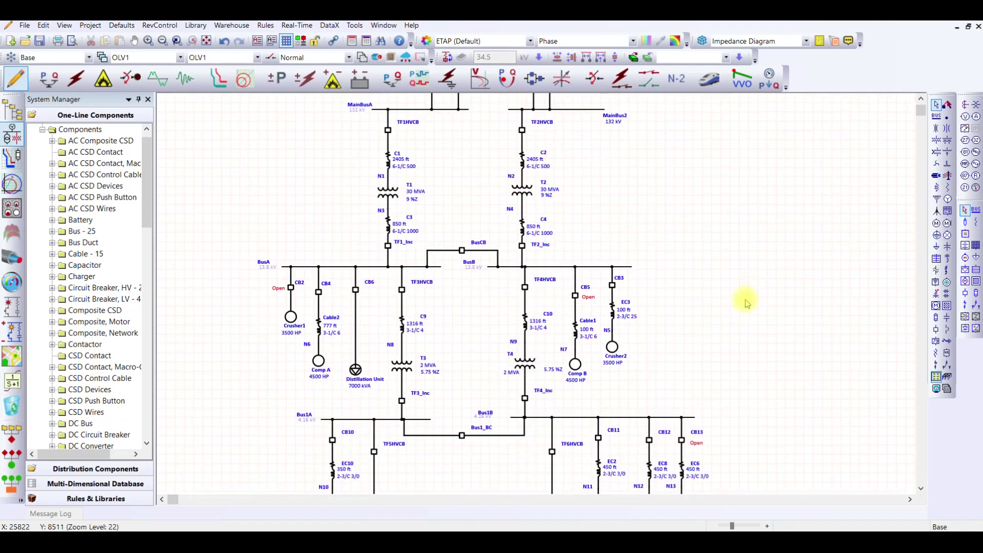
pyautogui.scroll(-4, 650, 371)
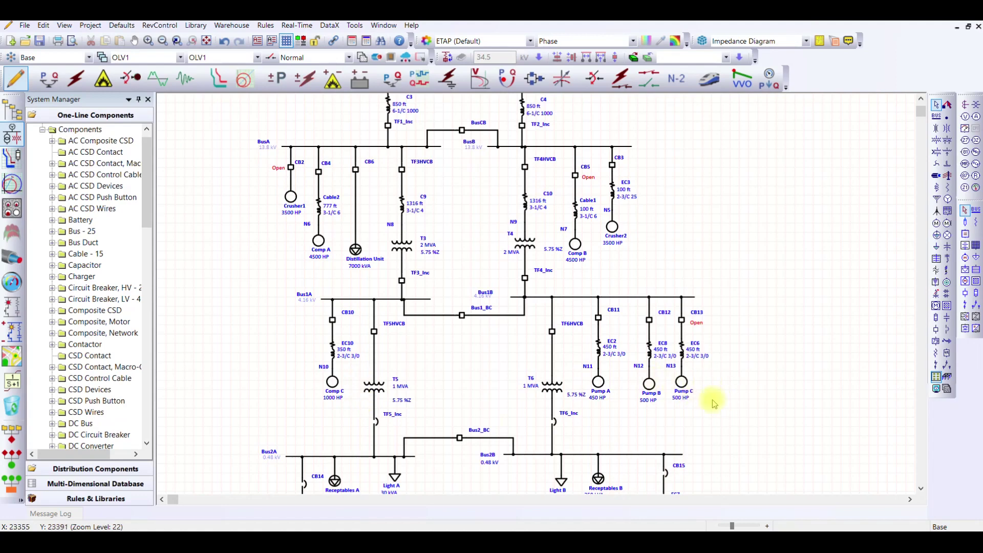
pyautogui.scroll(-2, 757, 404)
pyautogui.scroll(10, 755, 403)
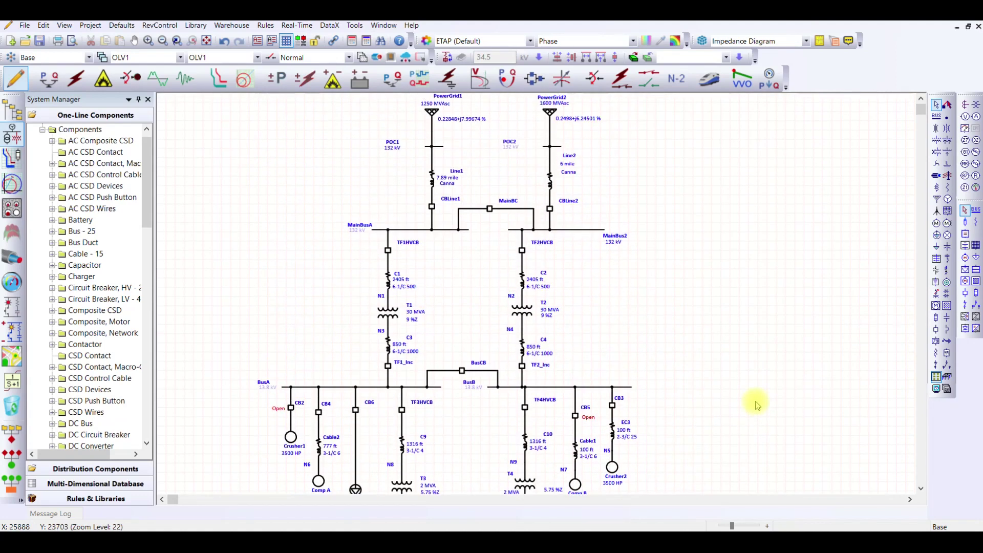
# Change the loading category from Normal to Maximum and look over the lower buses and loads.
pyautogui.click(349, 57)
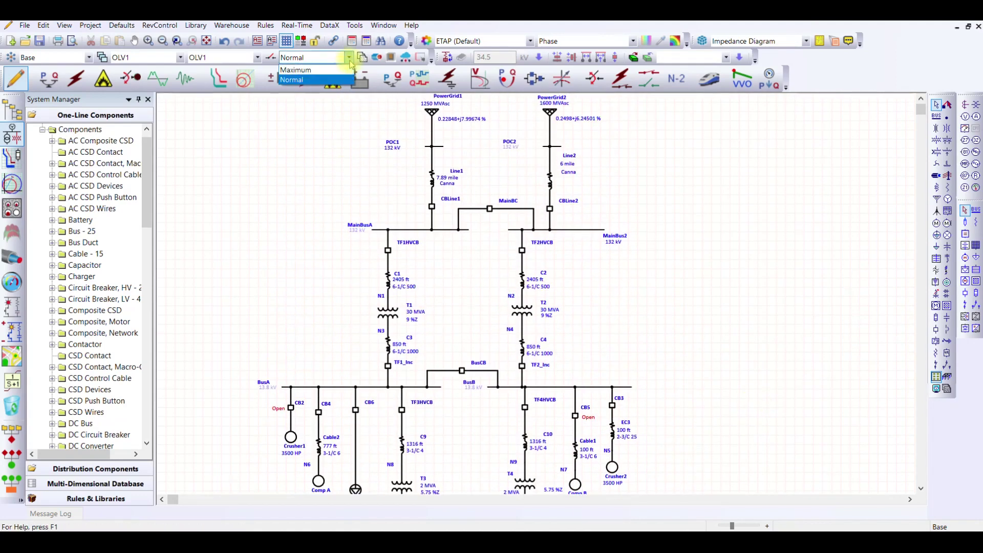
pyautogui.click(302, 66)
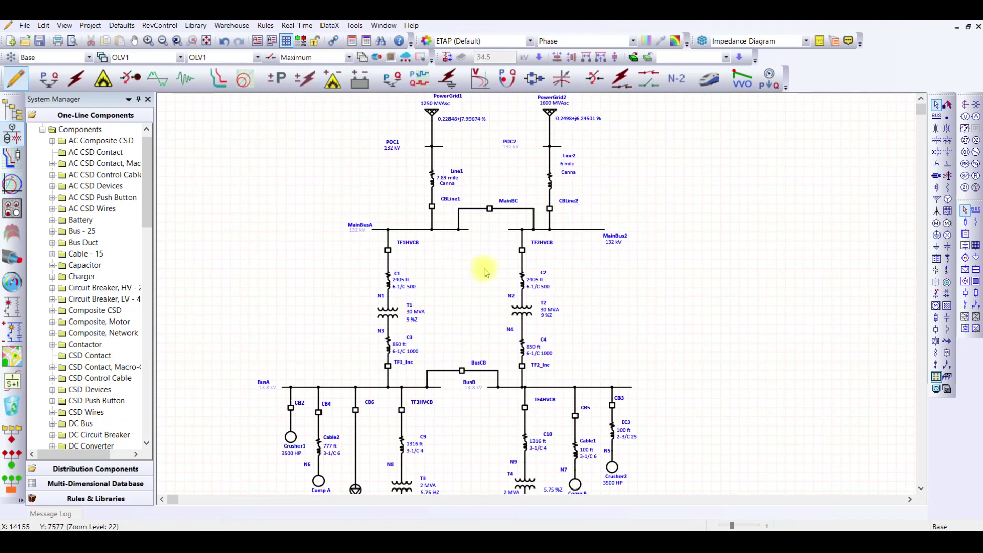
pyautogui.scroll(-6, 484, 271)
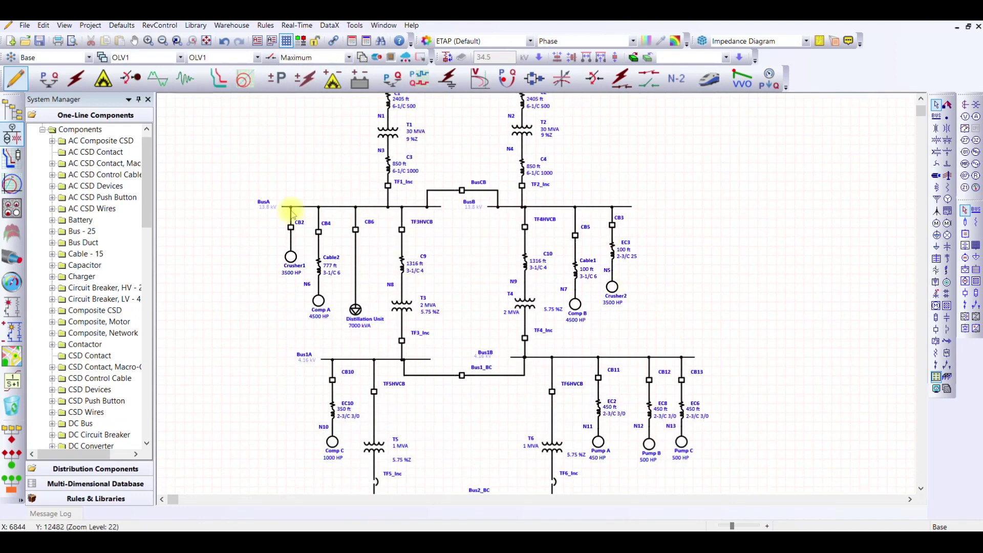
pyautogui.scroll(-5, 607, 379)
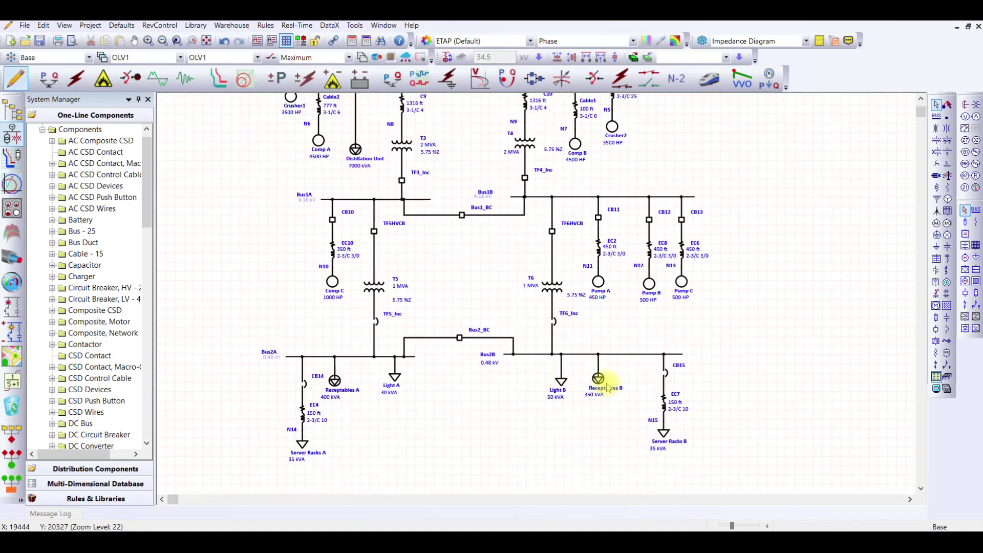
pyautogui.scroll(-1, 608, 387)
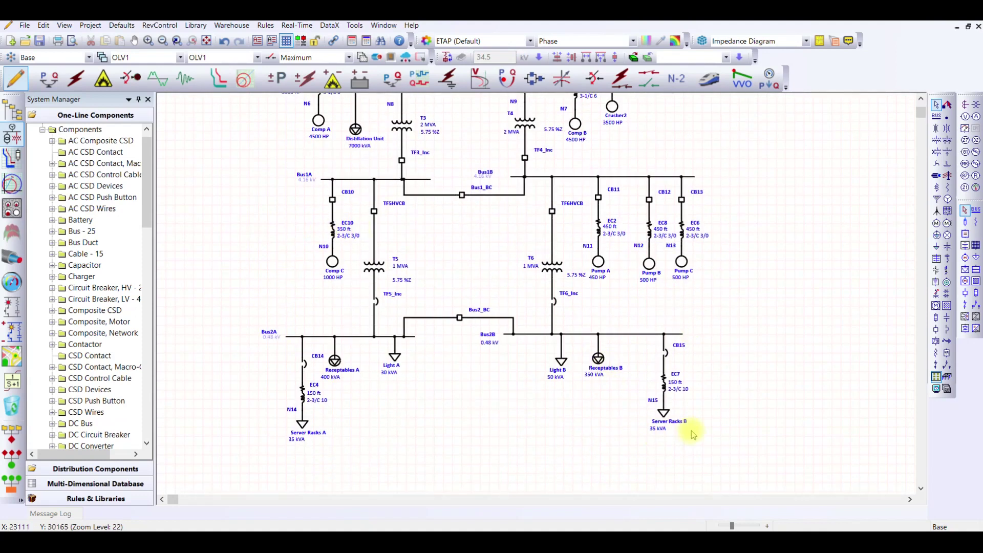
pyautogui.scroll(2, 692, 435)
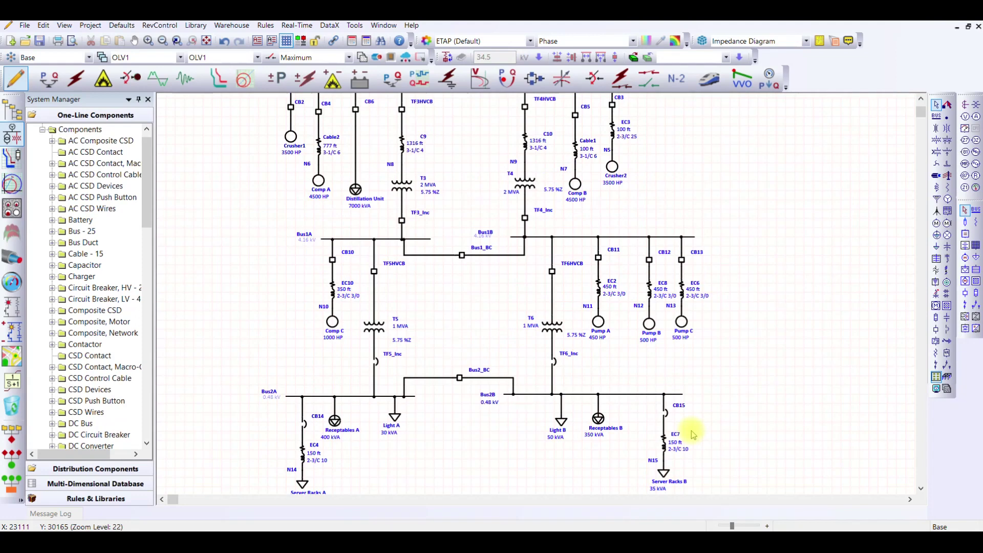
pyautogui.scroll(10, 693, 435)
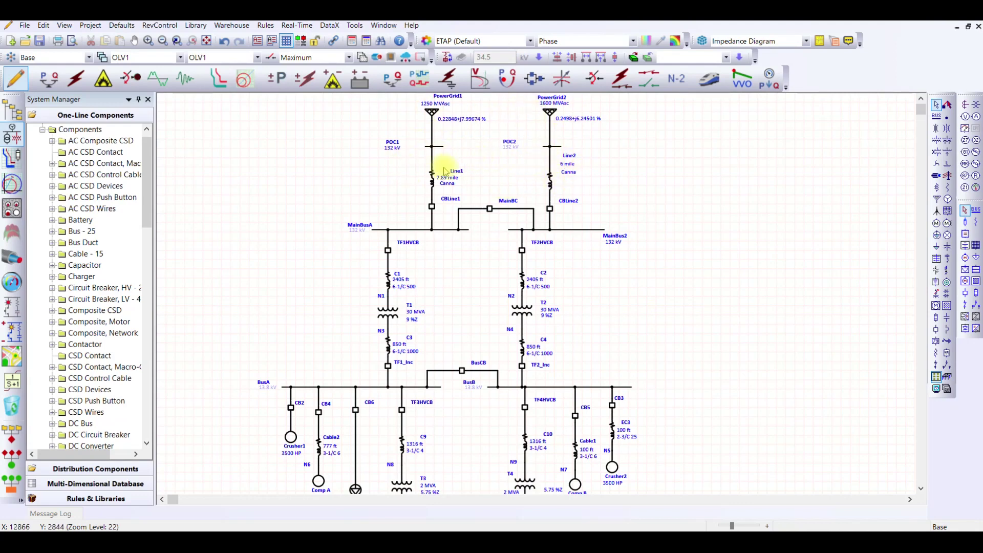
pyautogui.scroll(-3, 503, 256)
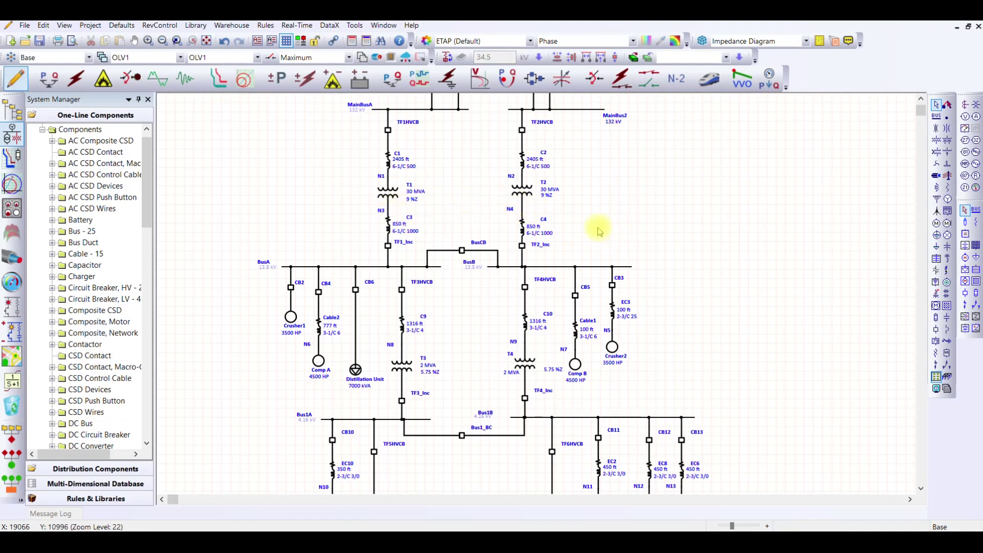
pyautogui.scroll(-1, 597, 228)
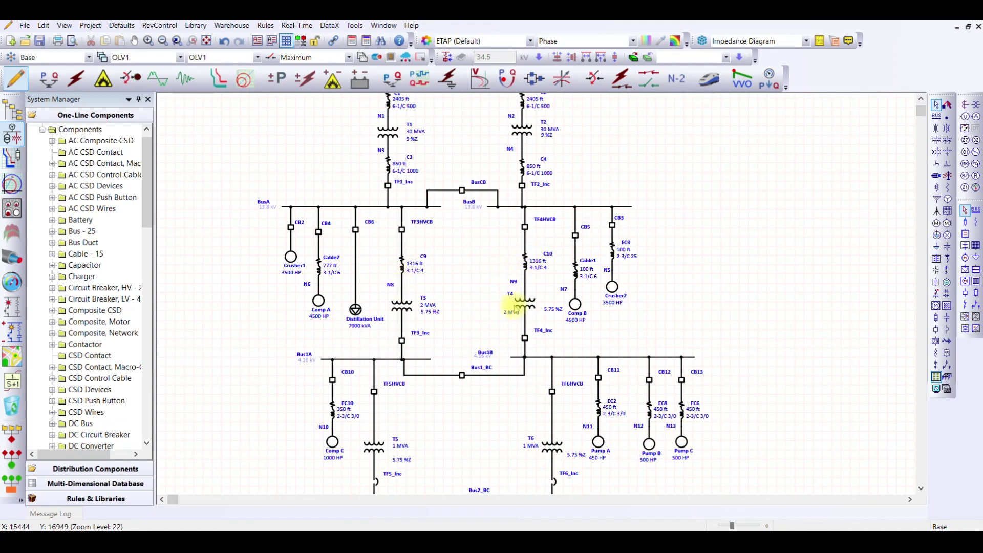
pyautogui.scroll(-2, 538, 311)
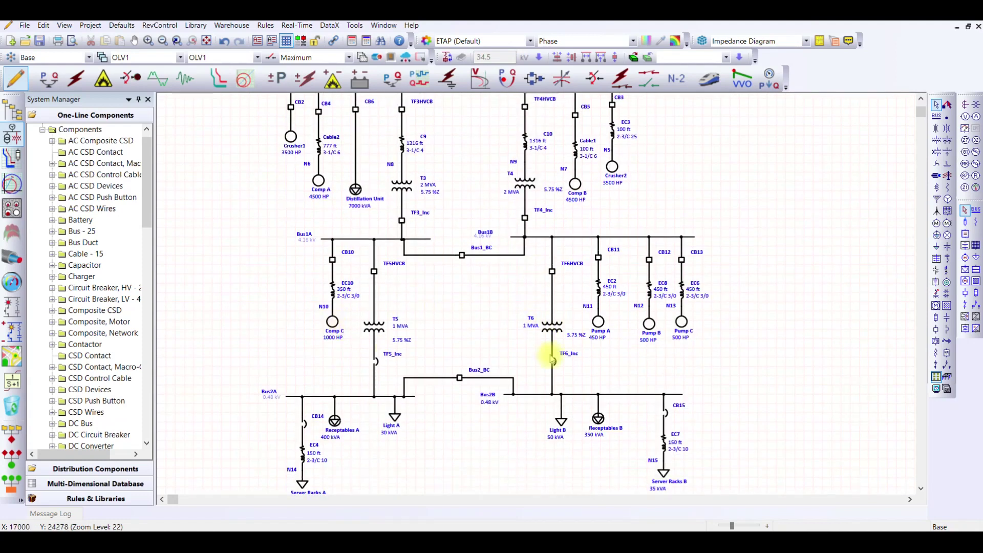
pyautogui.scroll(5, 549, 349)
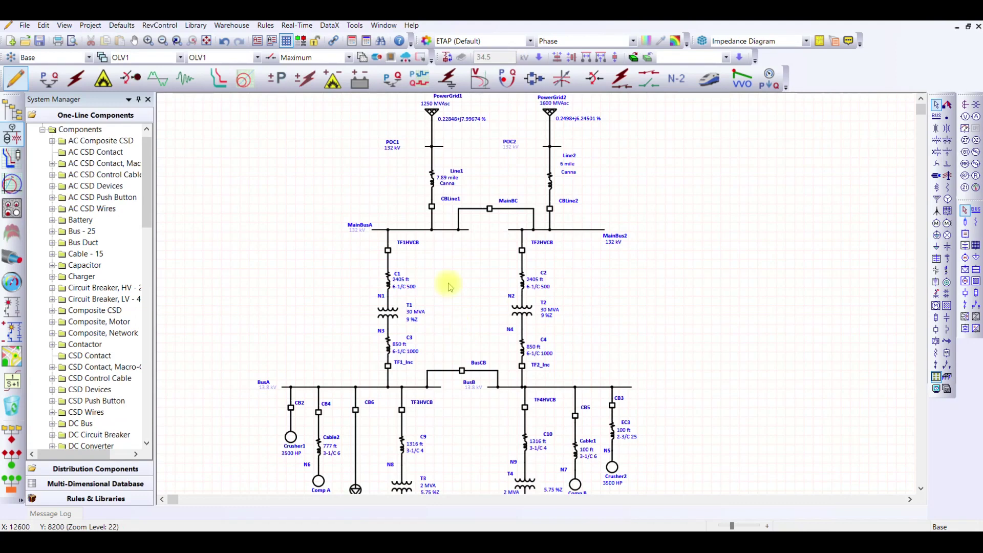
pyautogui.click(430, 116)
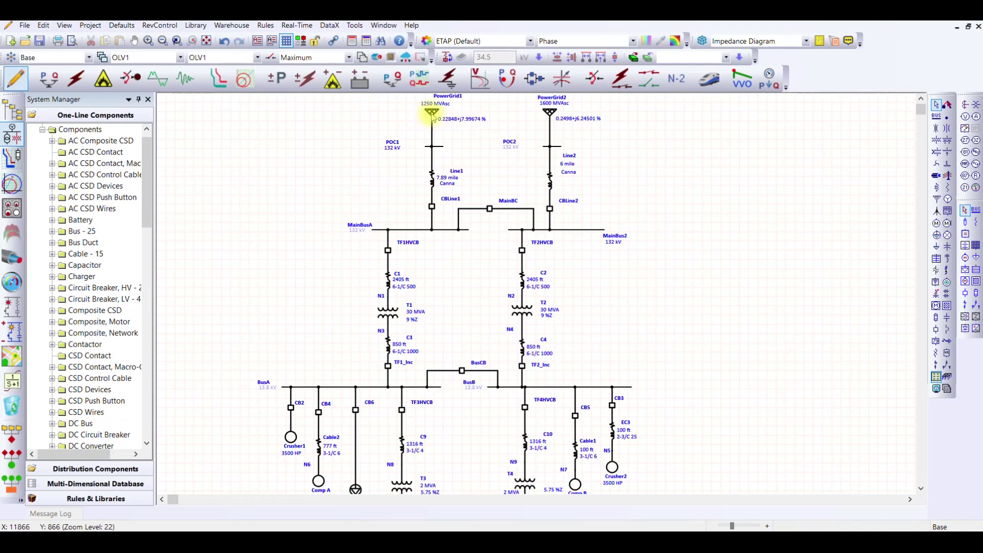
pyautogui.doubleClick(433, 116)
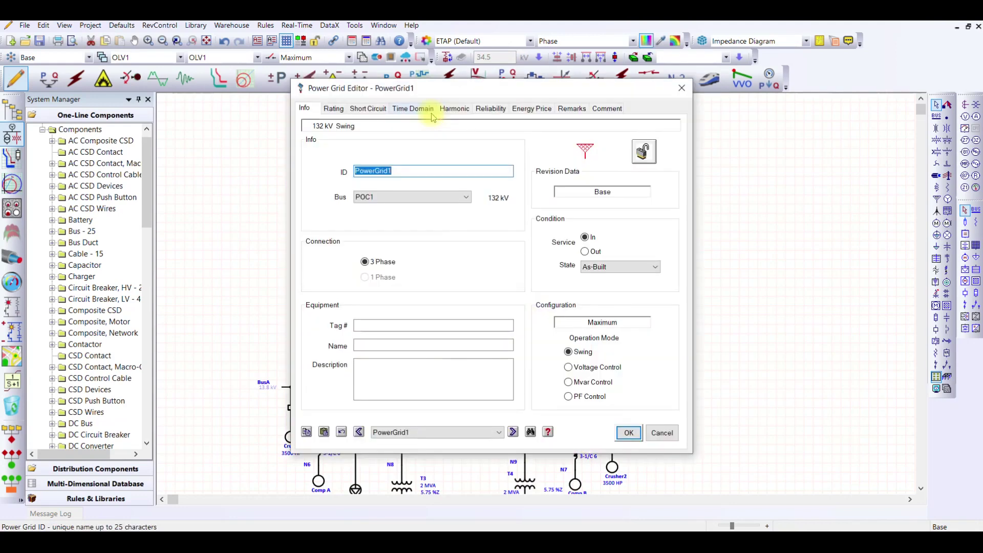
pyautogui.click(369, 110)
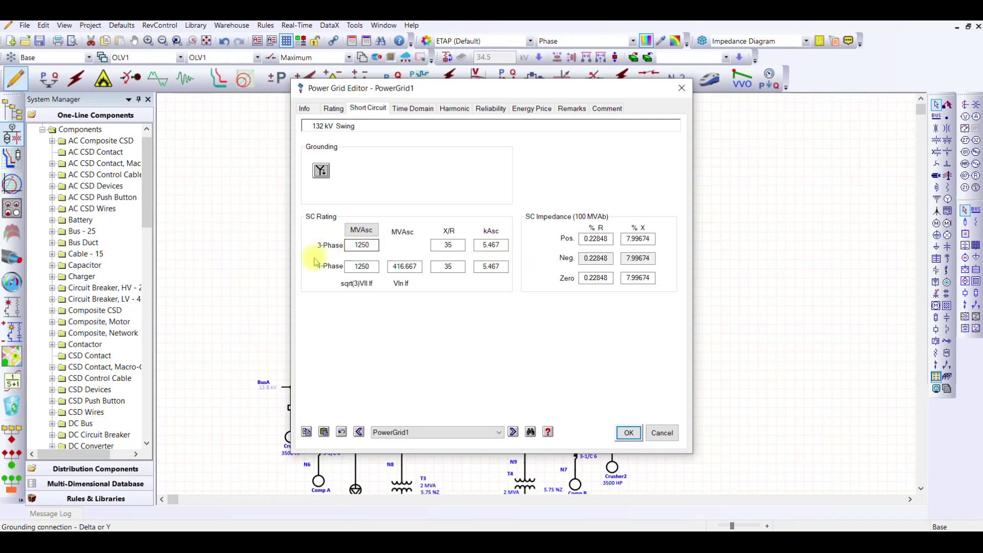
pyautogui.click(682, 88)
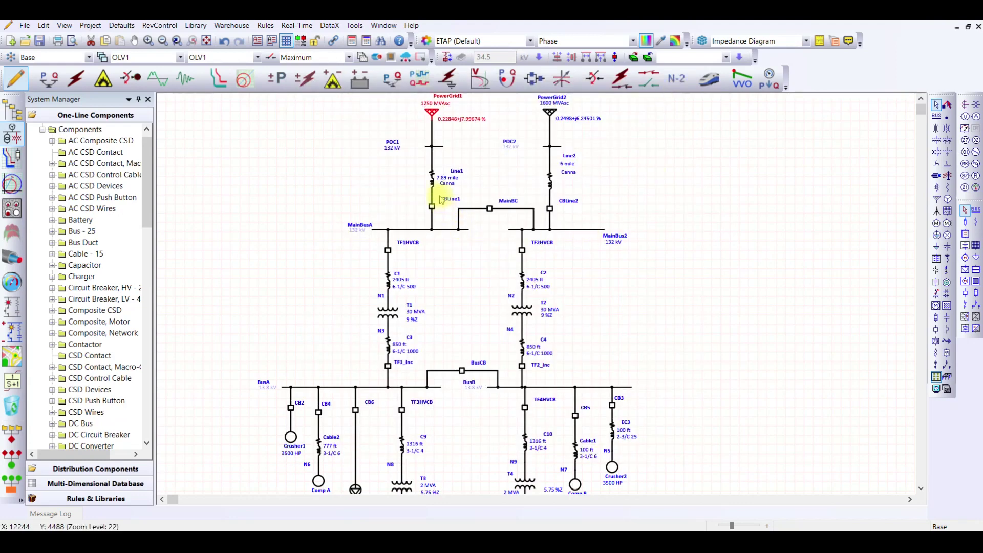
pyautogui.click(435, 187)
pyautogui.doubleClick(434, 187)
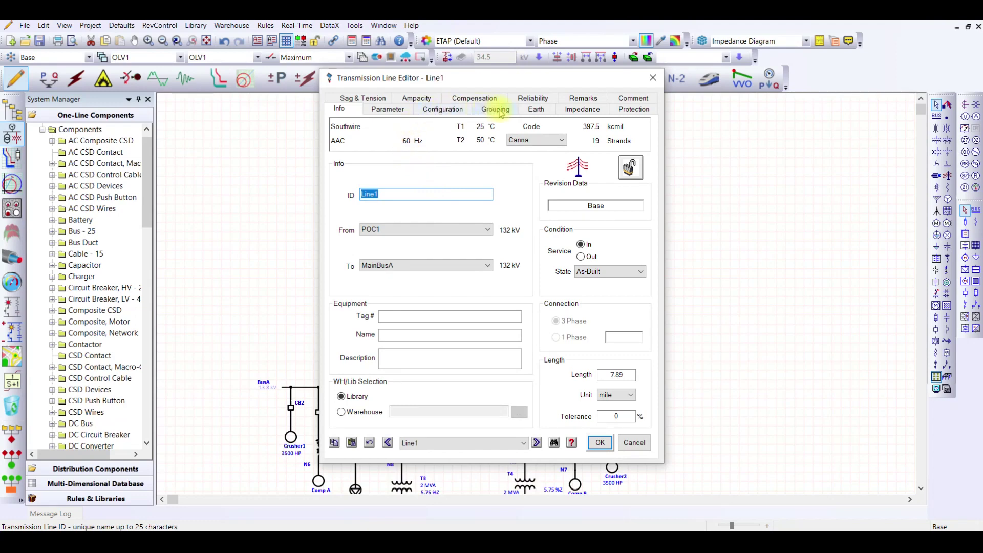
pyautogui.click(581, 110)
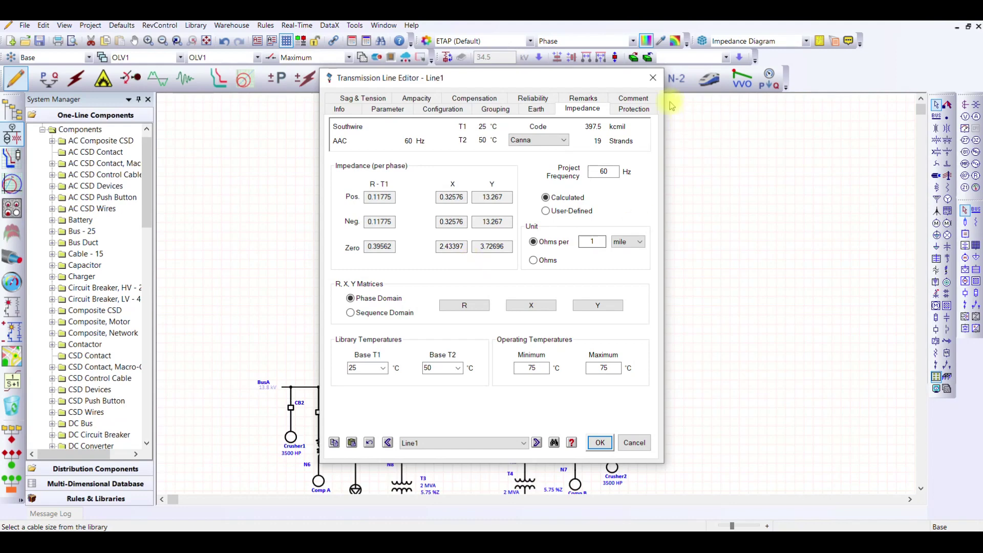
pyautogui.click(653, 78)
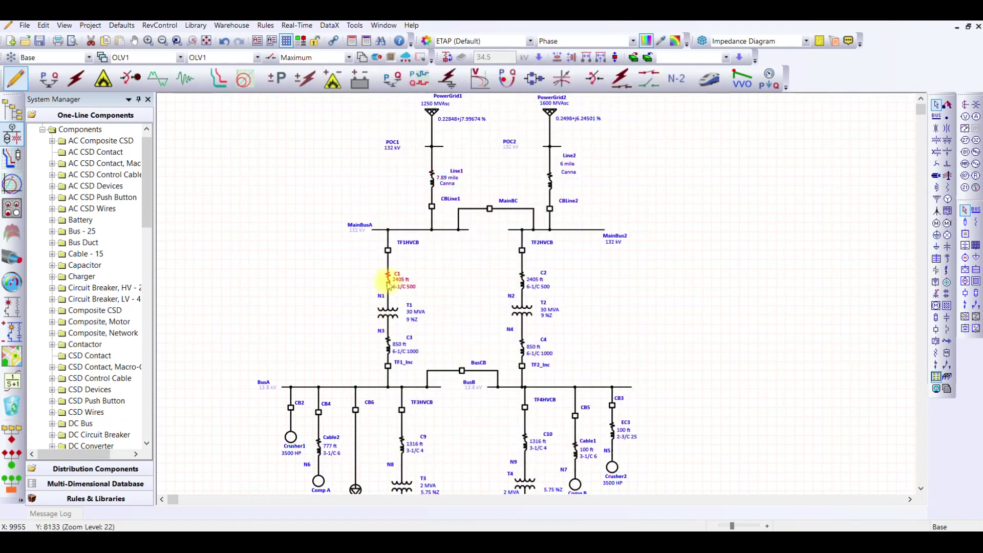
pyautogui.doubleClick(389, 282)
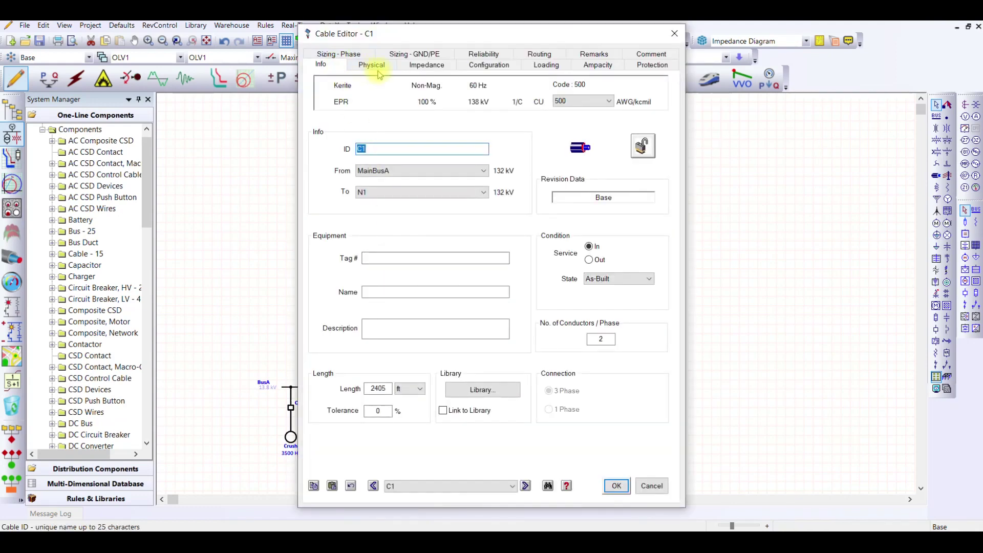
pyautogui.click(422, 67)
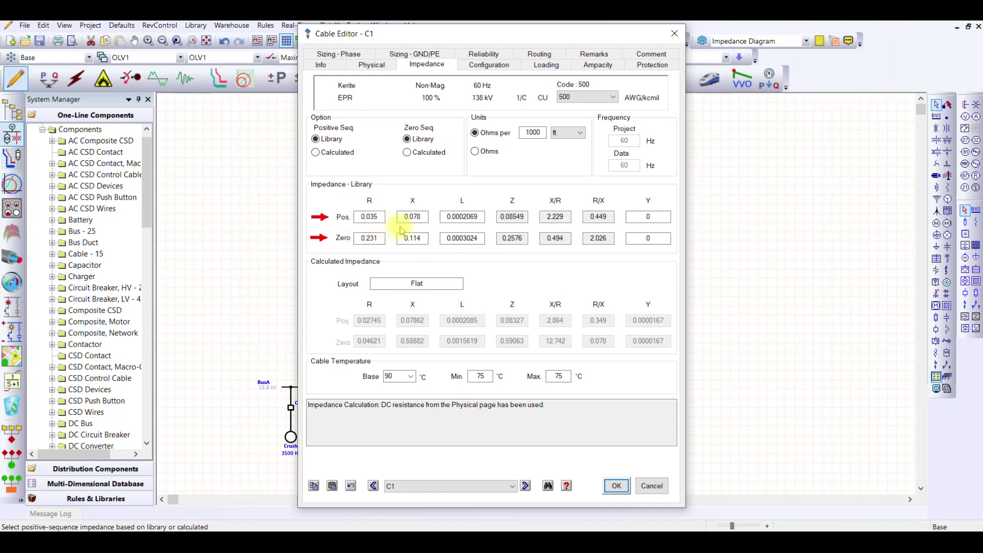
pyautogui.click(674, 33)
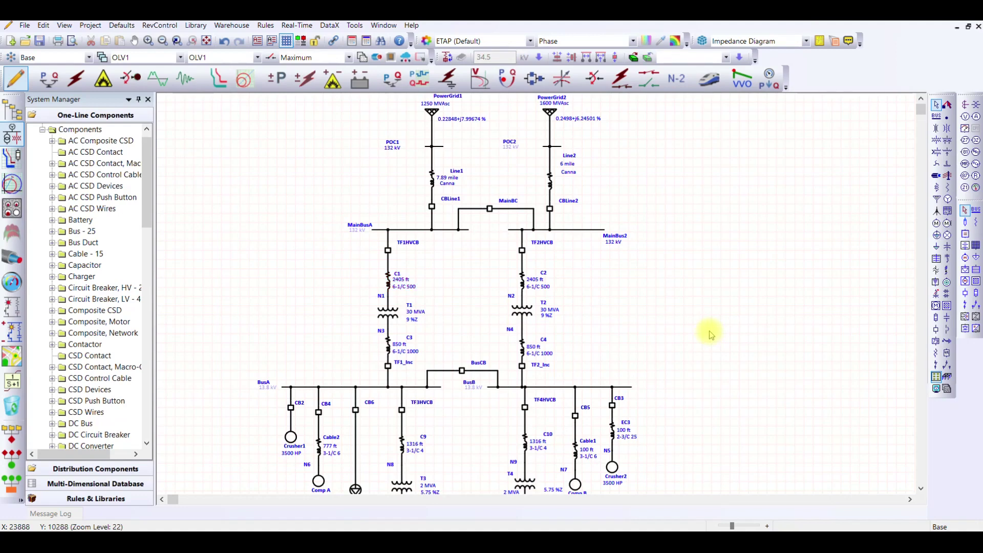
pyautogui.scroll(-10, 650, 322)
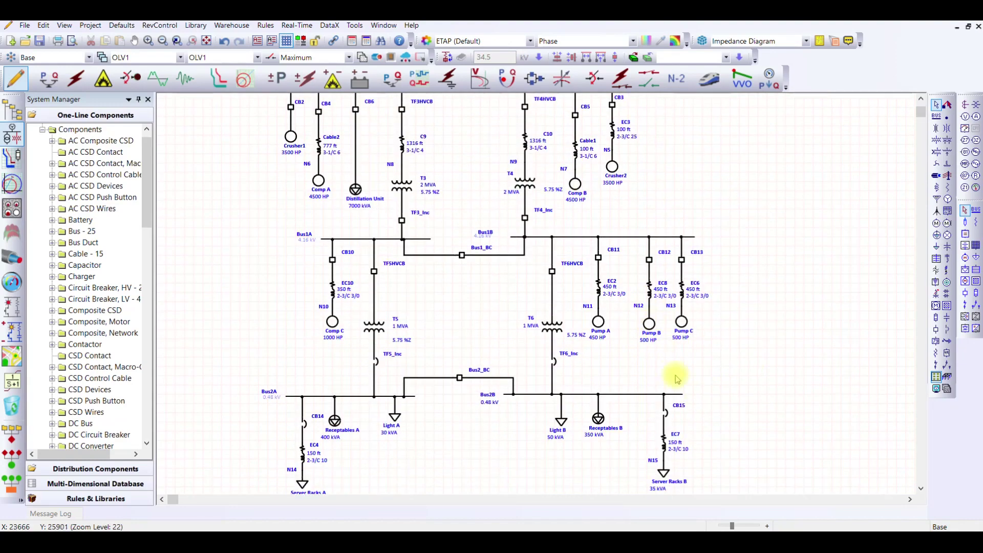
pyautogui.scroll(10, 604, 404)
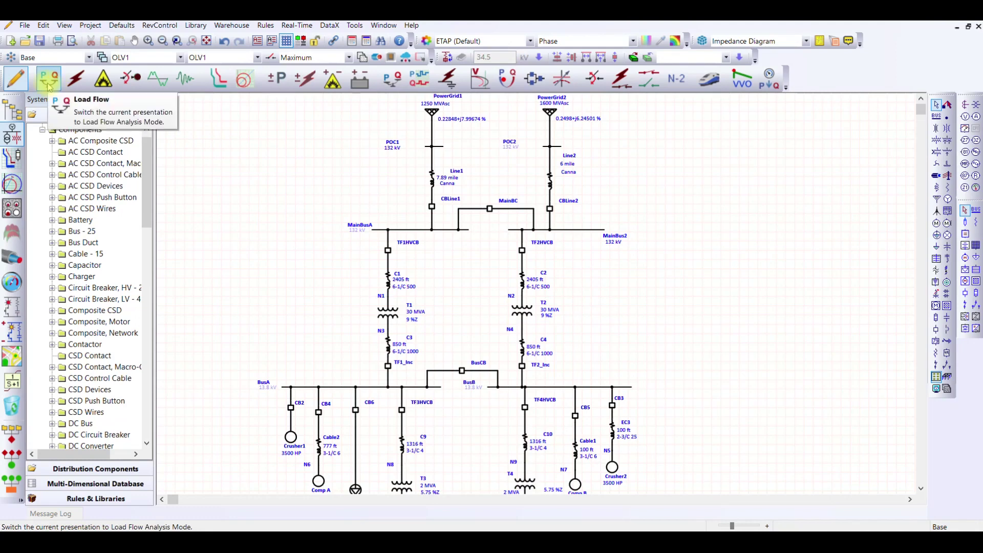
pyautogui.click(76, 82)
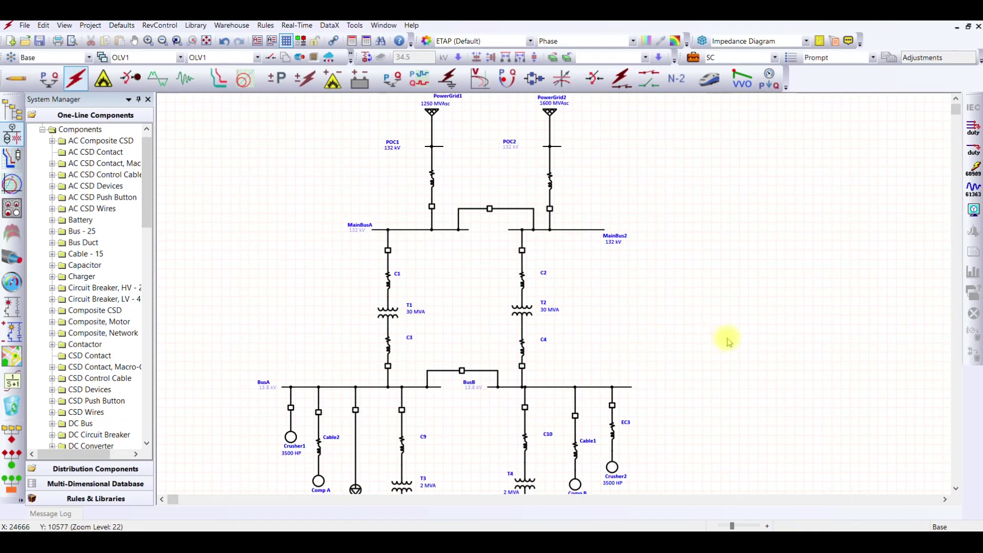
# Keep SC as the study case and open its Short Circuit Study Case editor.
pyautogui.scroll(-2, 729, 342)
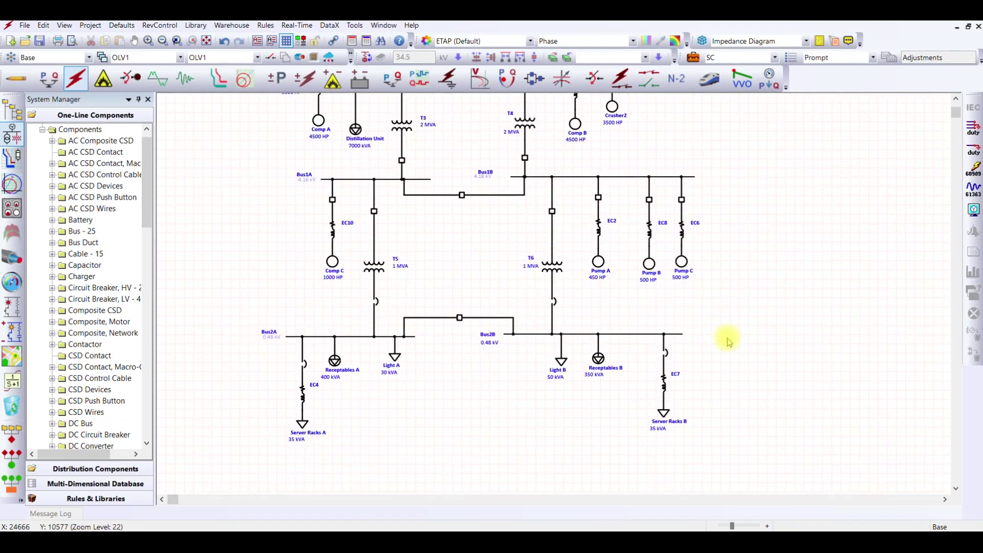
pyautogui.scroll(1, 729, 342)
pyautogui.scroll(1, 730, 342)
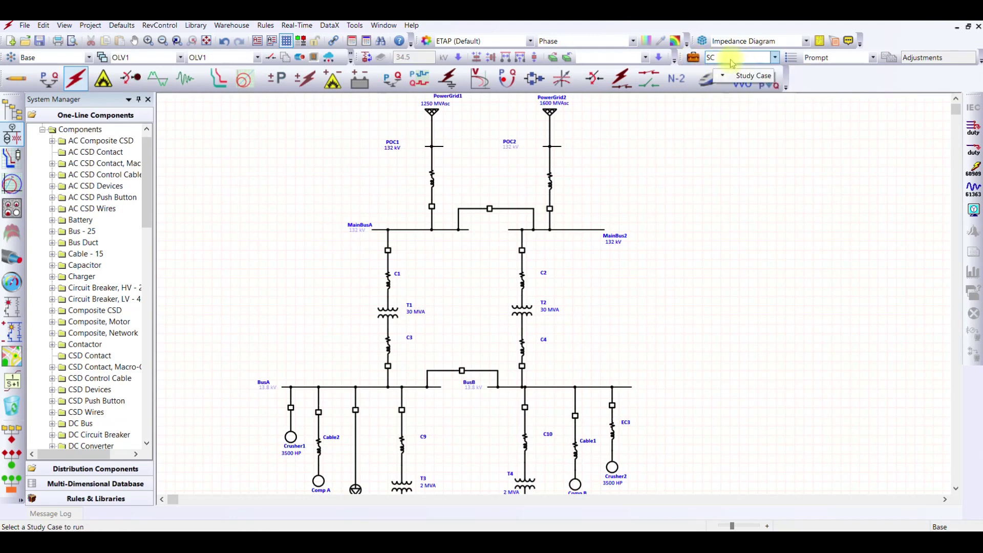
pyautogui.click(775, 58)
pyautogui.click(771, 70)
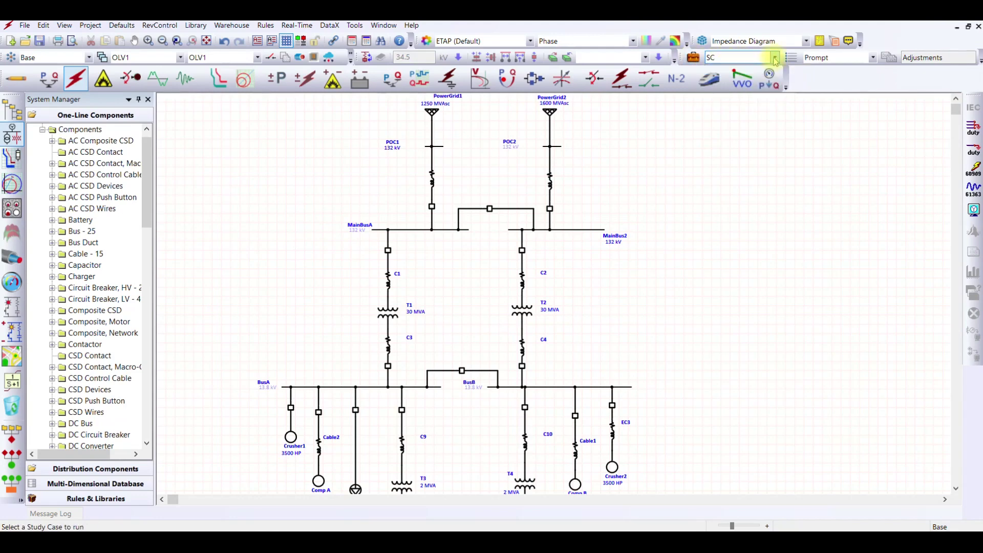
pyautogui.click(693, 57)
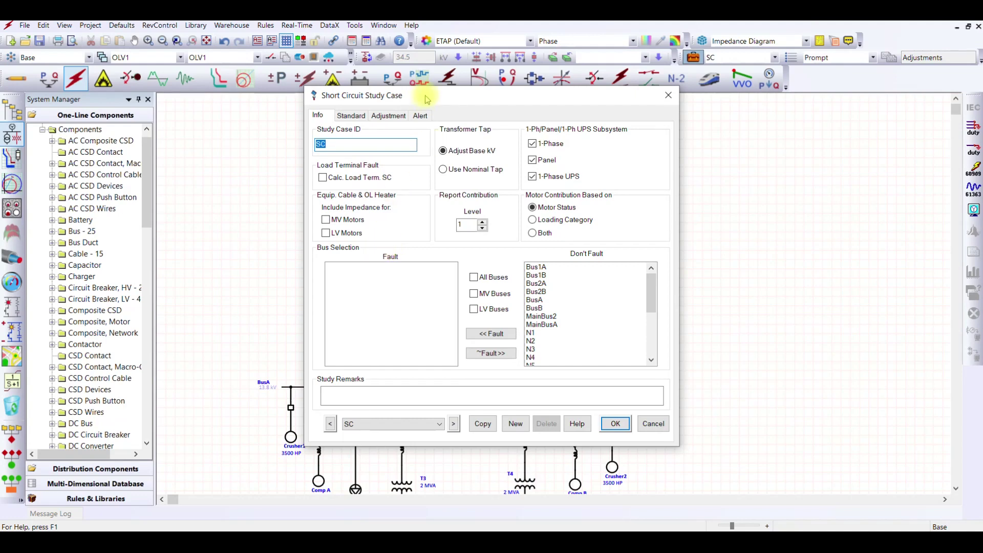
# Move the editor clear of the diagram and fault MainBusA and MainBus2.
pyautogui.moveTo(428, 99); pyautogui.dragTo(704, 123)
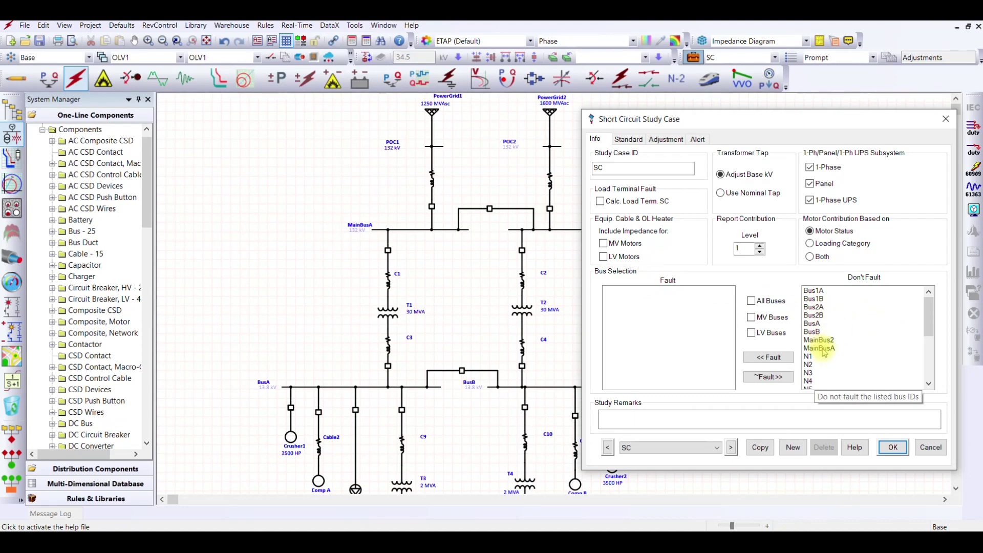
pyautogui.moveTo(739, 125); pyautogui.dragTo(364, 124)
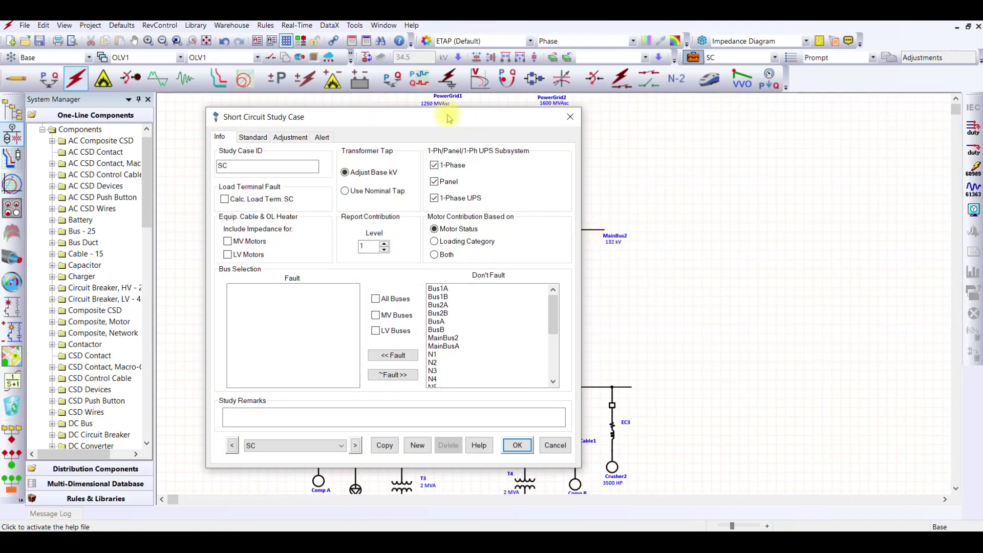
pyautogui.moveTo(448, 118); pyautogui.dragTo(696, 132)
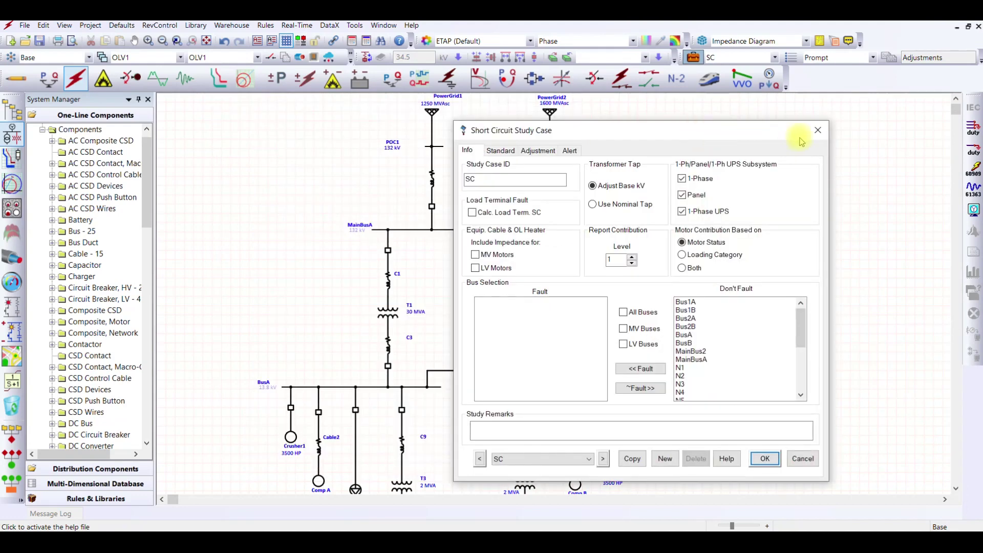
pyautogui.doubleClick(705, 359)
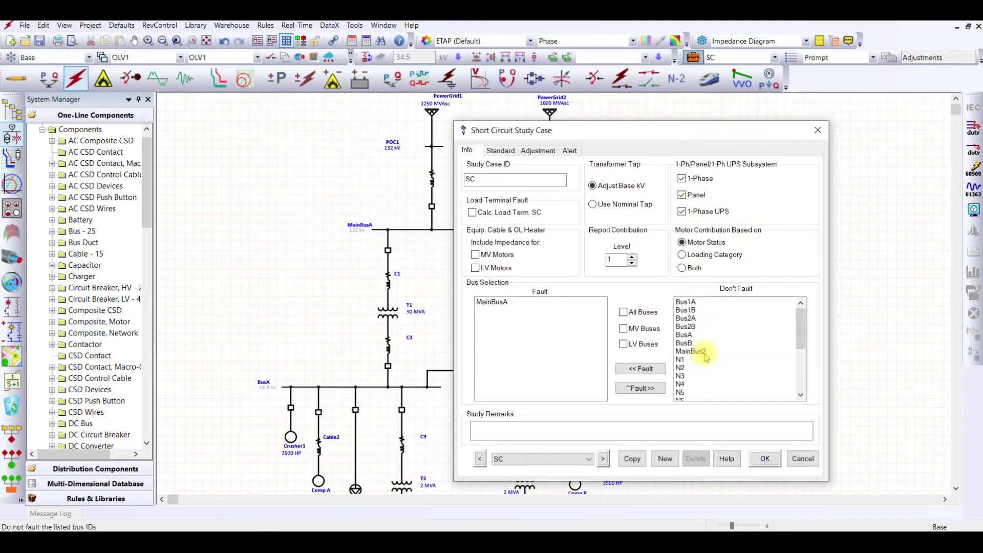
pyautogui.doubleClick(705, 355)
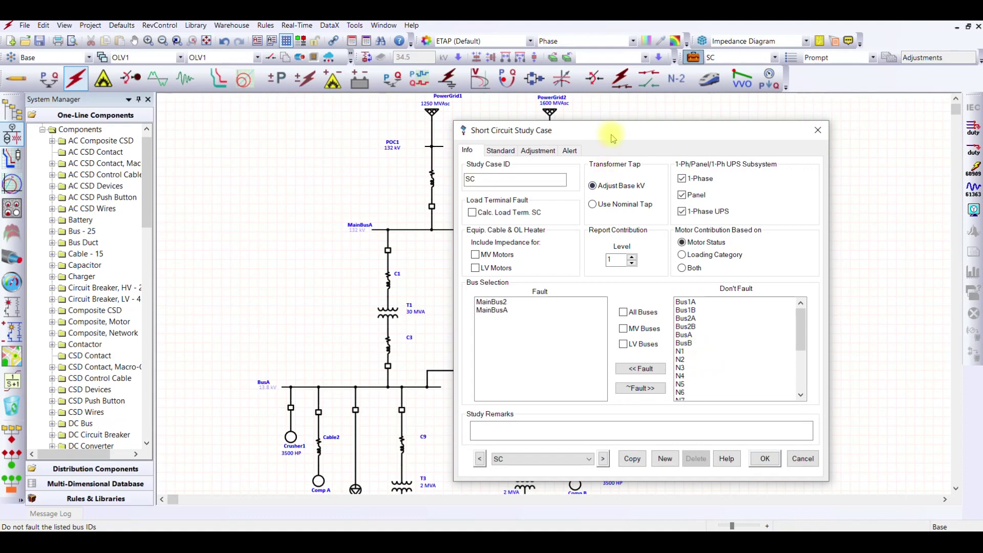
# Add BusA, BusB, Bus1A, Bus1B, Bus2A and Bus2B to the Fault list.
pyautogui.moveTo(614, 138); pyautogui.dragTo(622, 102)
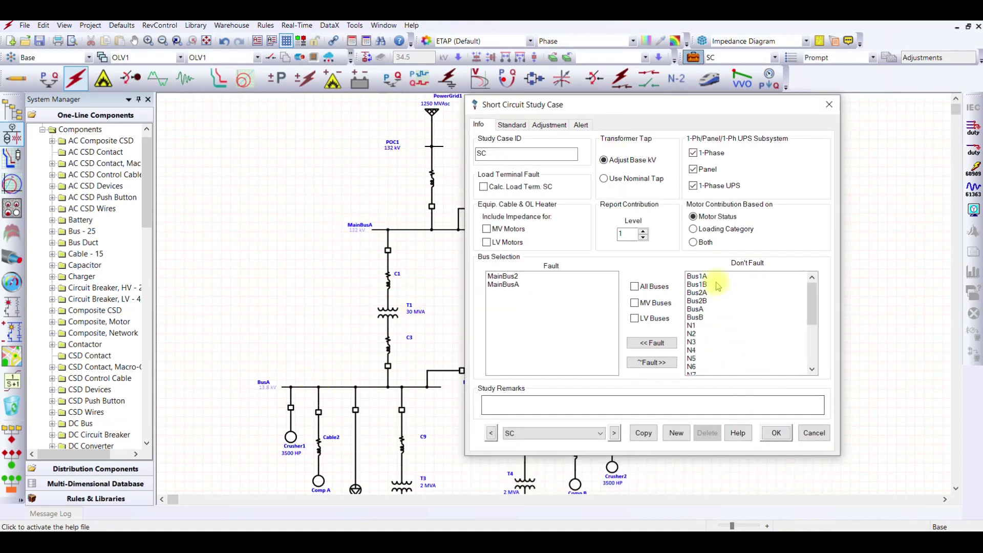
pyautogui.doubleClick(711, 309)
pyautogui.click(710, 310)
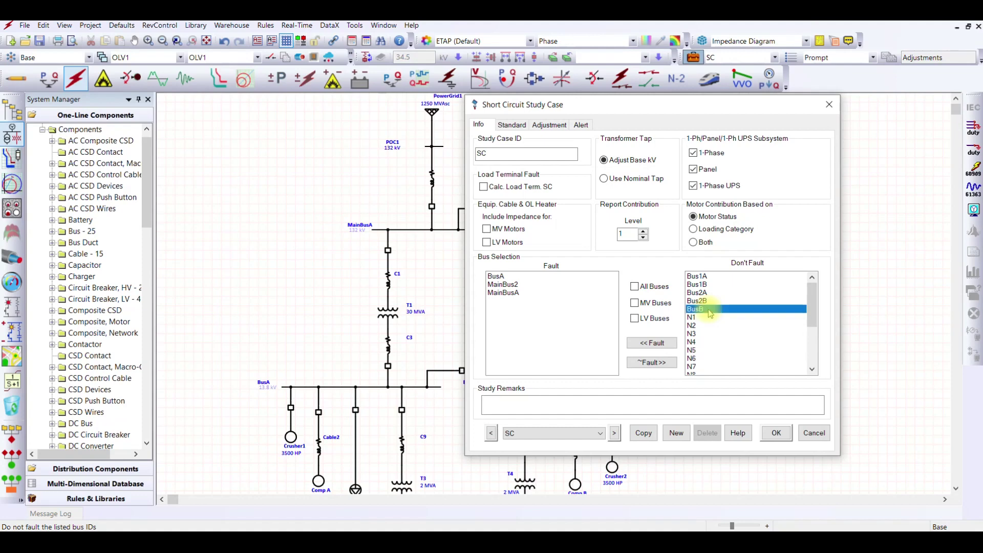
pyautogui.doubleClick(711, 312)
pyautogui.doubleClick(705, 277)
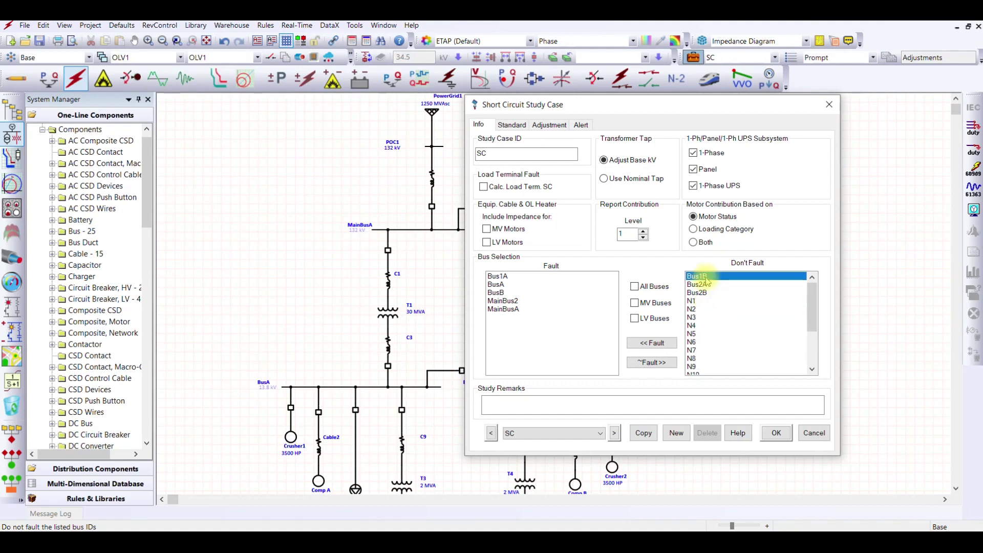
pyautogui.doubleClick(705, 277)
pyautogui.doubleClick(705, 277)
pyautogui.doubleClick(705, 277)
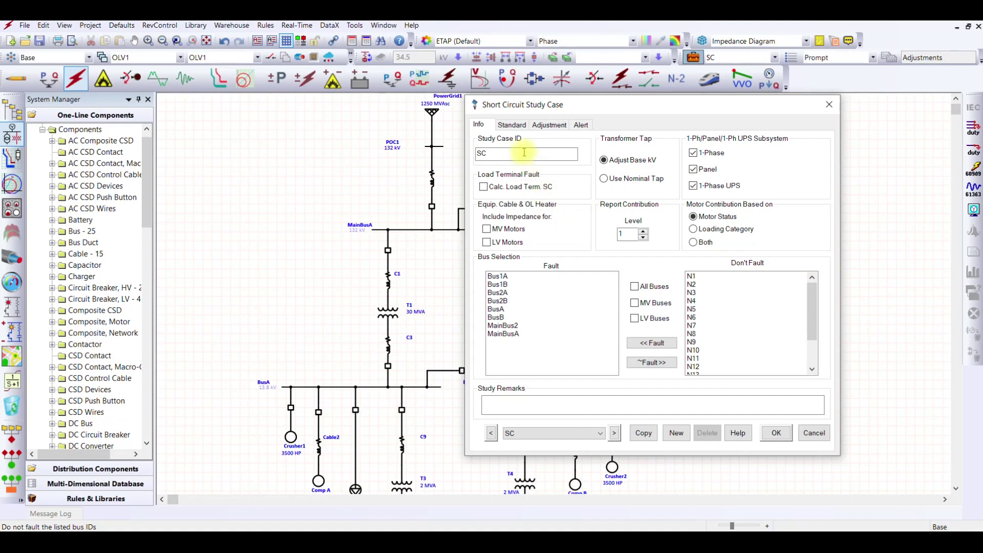
# Review the IEC standard, Max short-circuit current and Method C settings, then the Adjustment page.
pyautogui.click(513, 125)
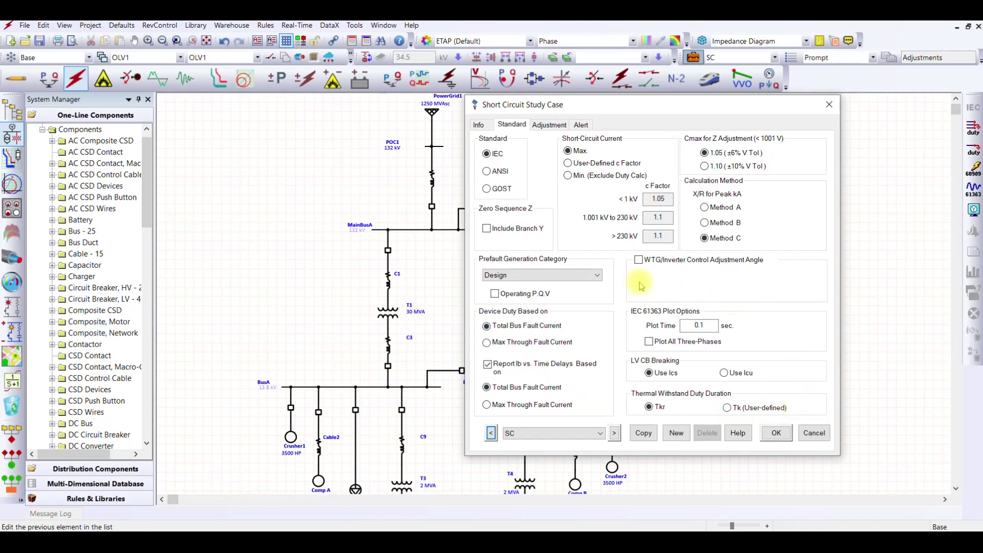
pyautogui.click(545, 132)
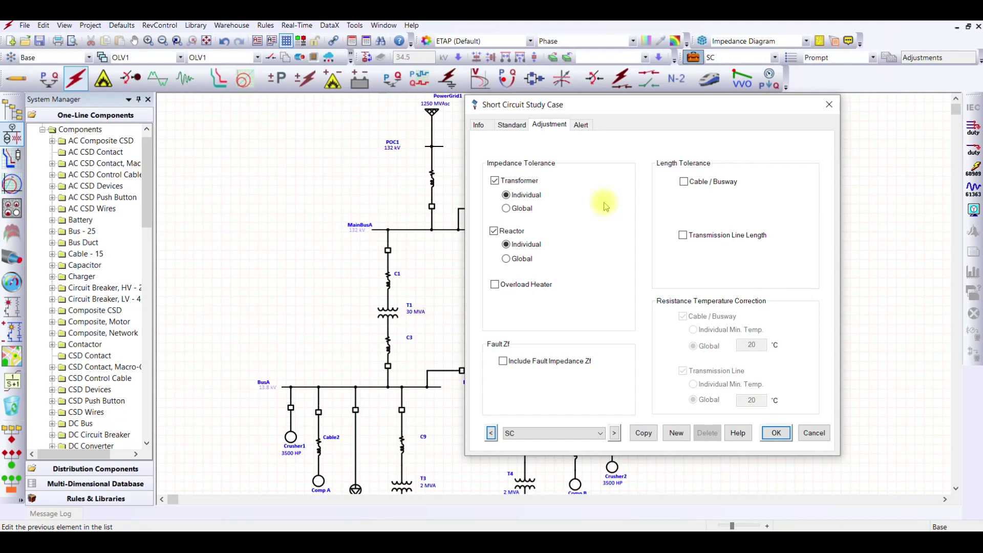
# Turn off Transformer and Reactor impedance tolerance, check the Alert page, and save the study case.
pyautogui.click(536, 186)
pyautogui.click(518, 235)
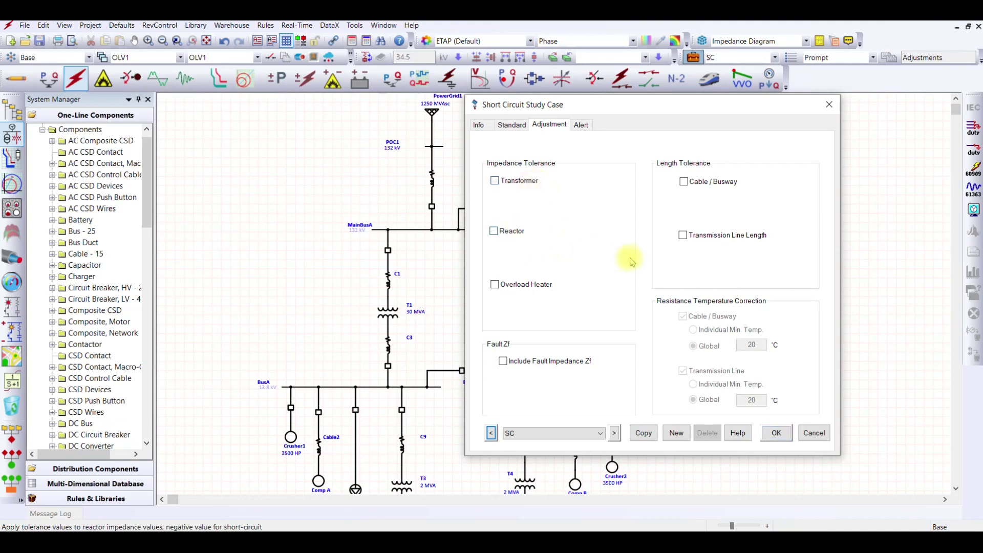
pyautogui.click(581, 126)
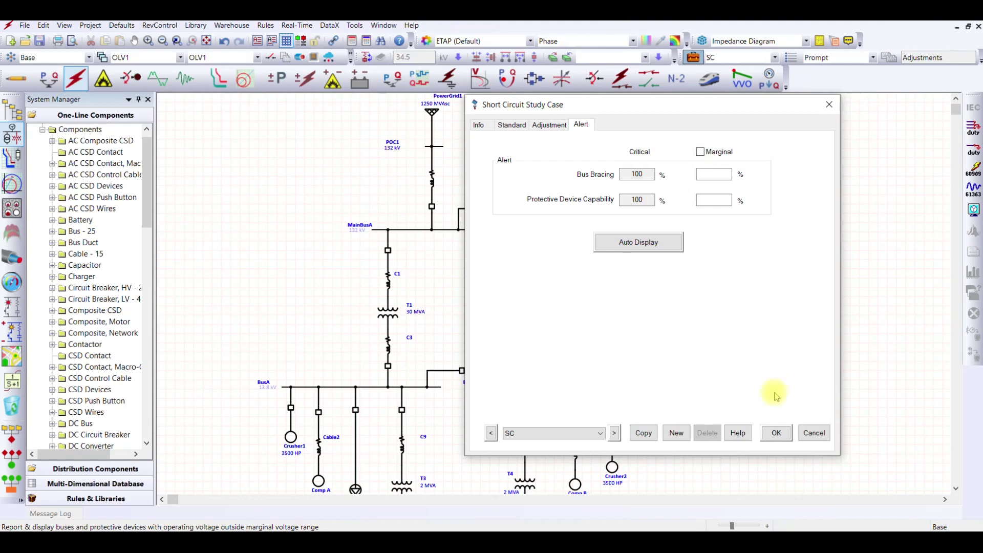
pyautogui.click(776, 432)
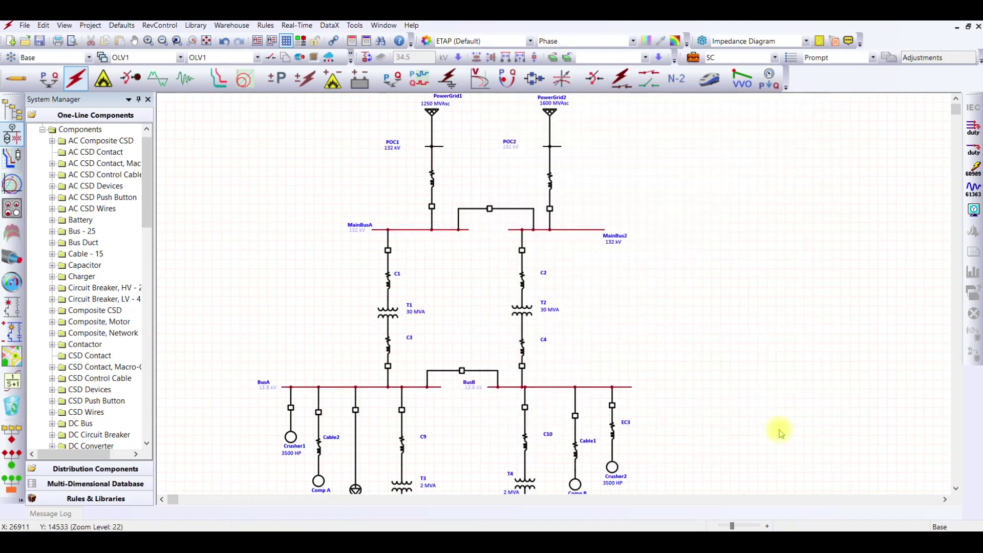
pyautogui.click(577, 233)
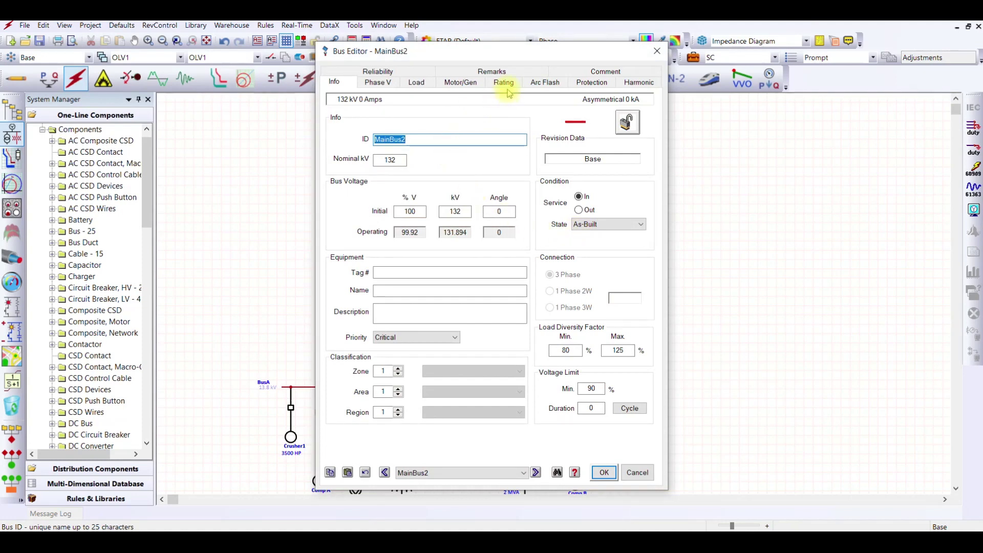
pyautogui.click(505, 82)
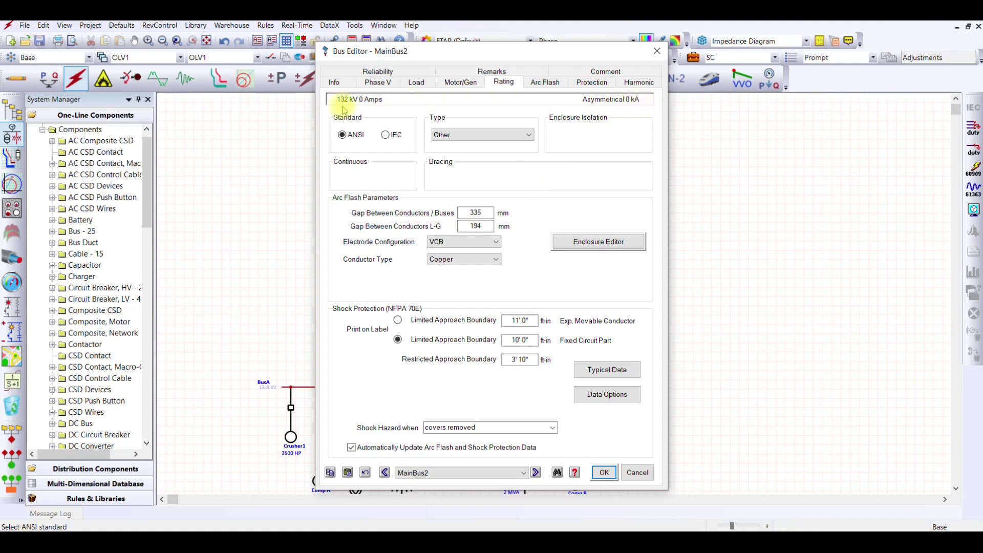
pyautogui.click(389, 135)
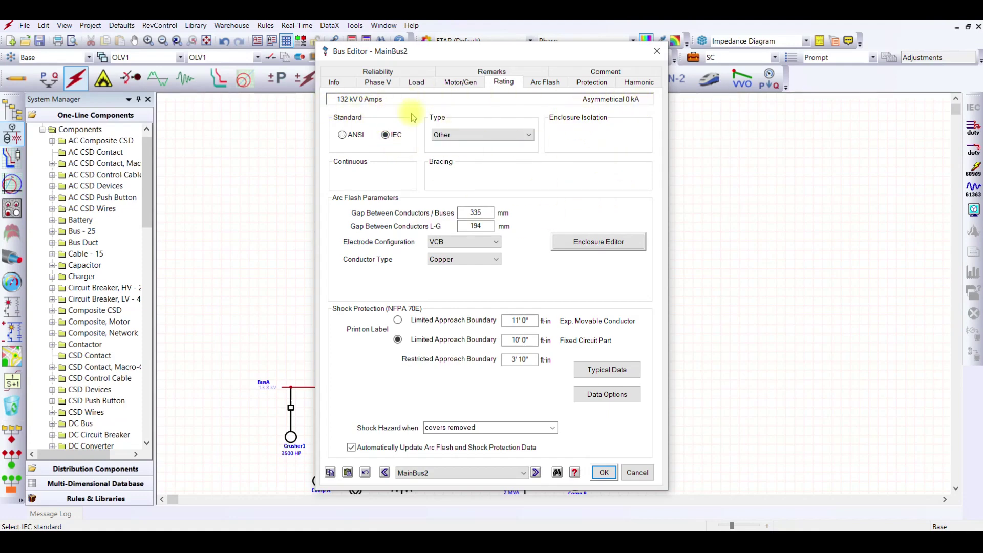
pyautogui.click(348, 136)
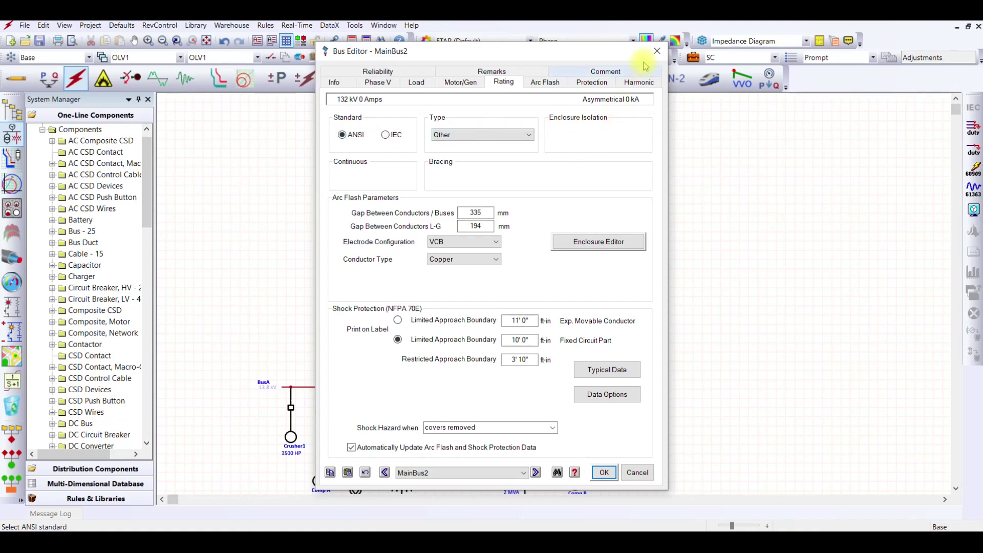
pyautogui.click(657, 51)
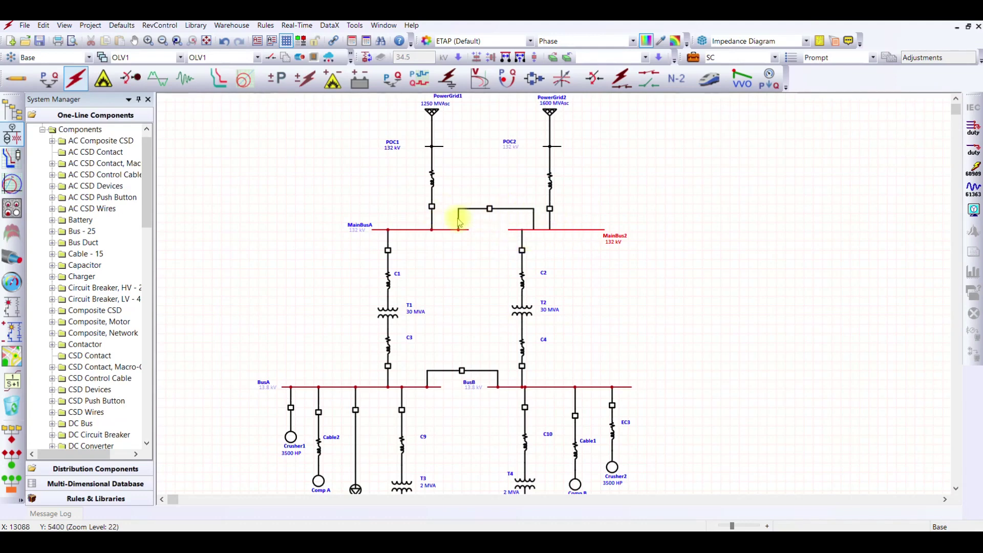
pyautogui.doubleClick(433, 208)
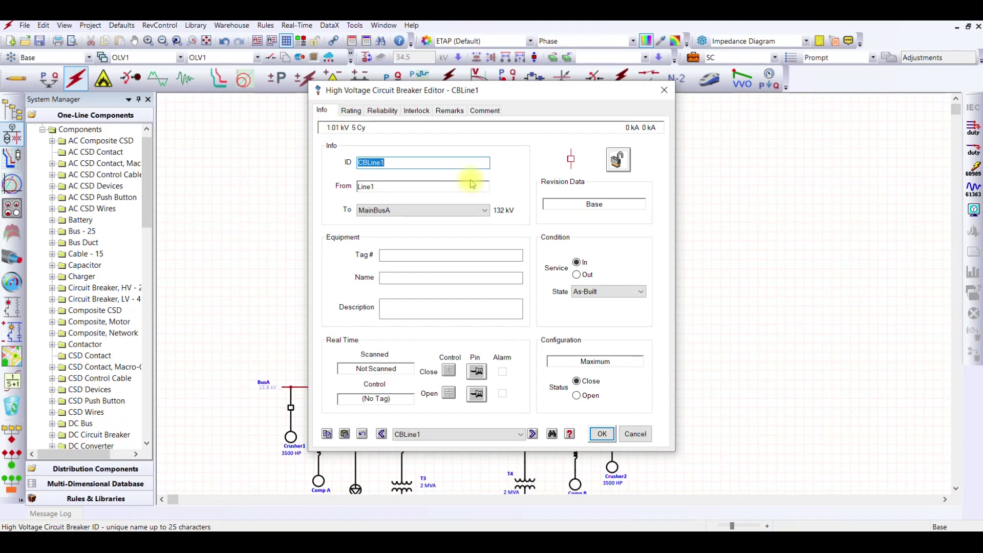
pyautogui.click(664, 90)
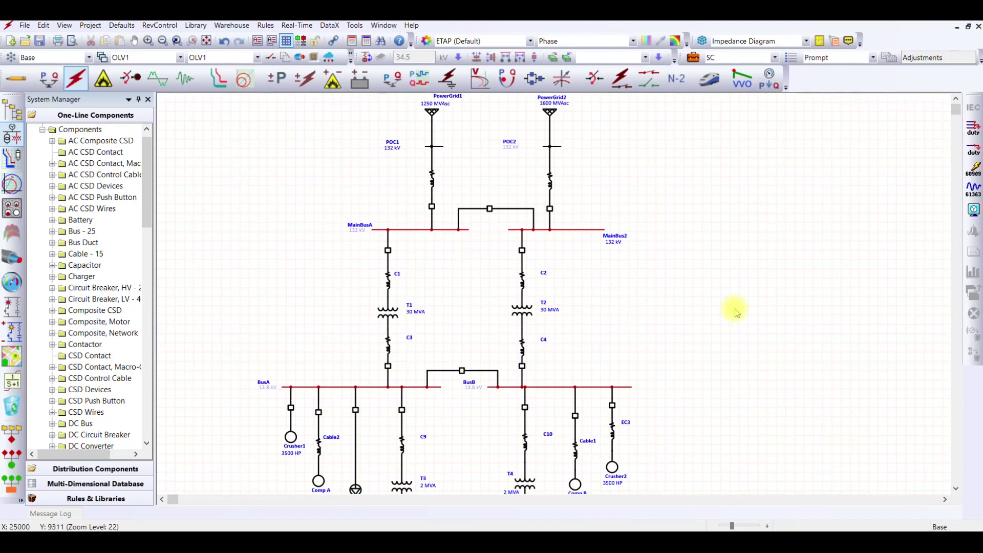
pyautogui.scroll(-9, 735, 313)
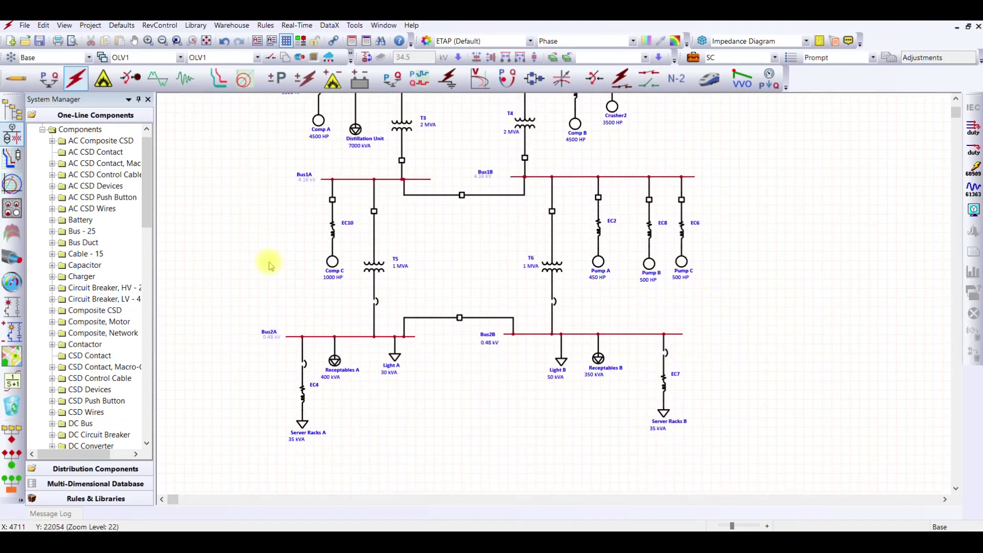
# Run the IEC 60909 3-phase device duty study with output file name Maximum_SC.
pyautogui.scroll(9, 795, 364)
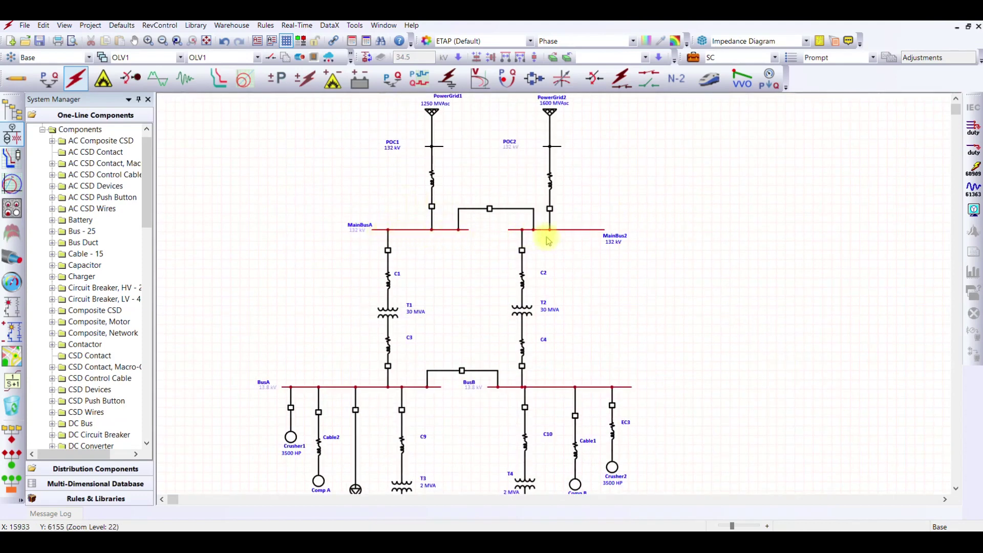
pyautogui.scroll(-3, 594, 335)
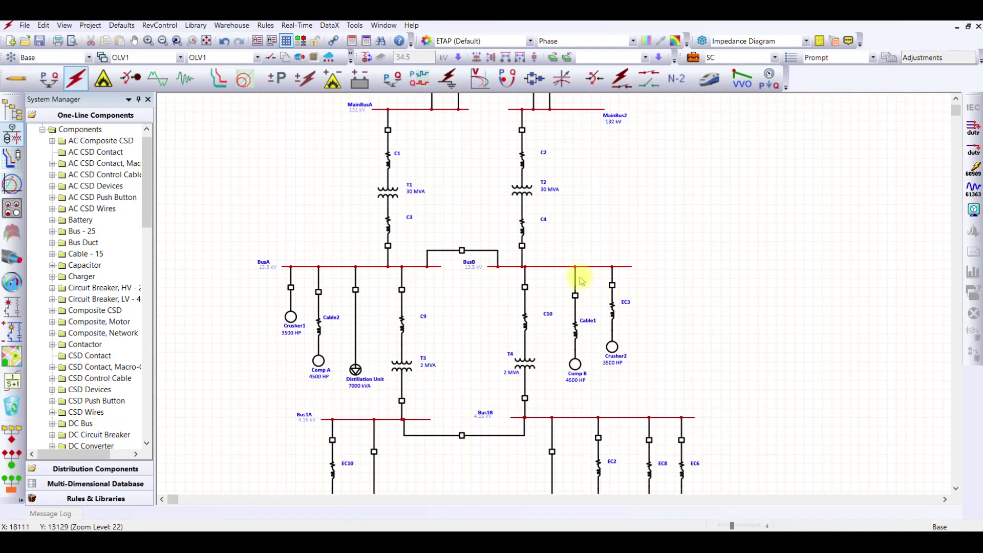
pyautogui.scroll(-5, 583, 280)
pyautogui.scroll(5, 608, 374)
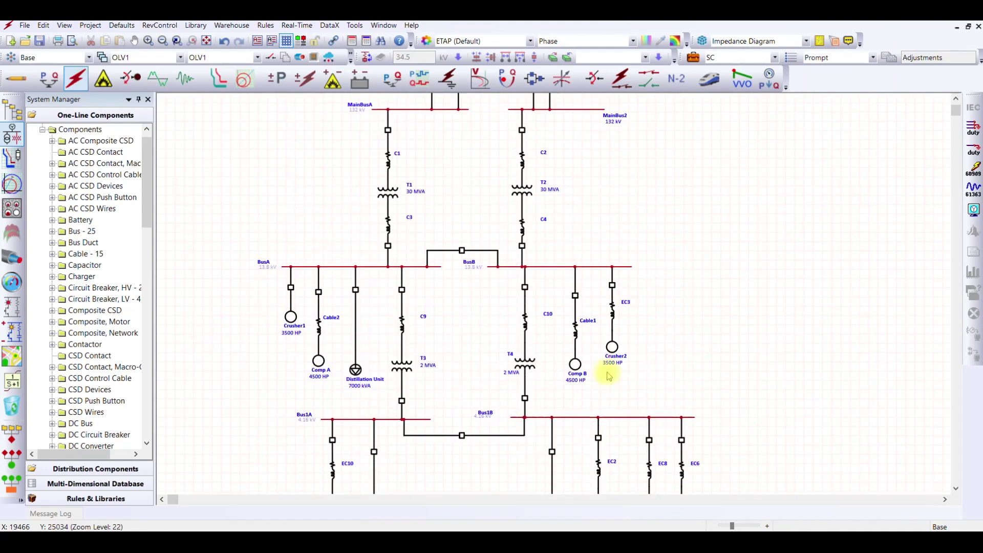
pyautogui.scroll(3, 608, 377)
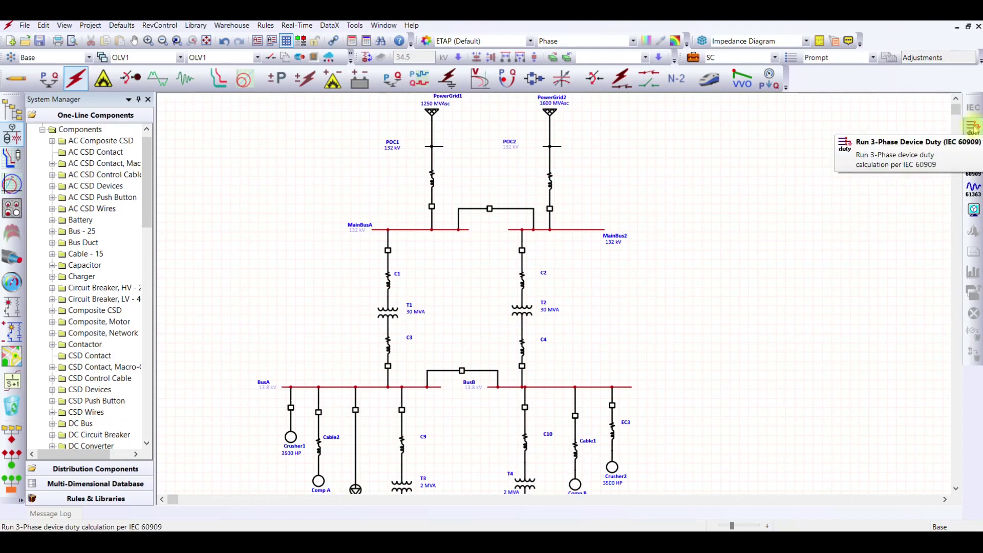
pyautogui.click(973, 127)
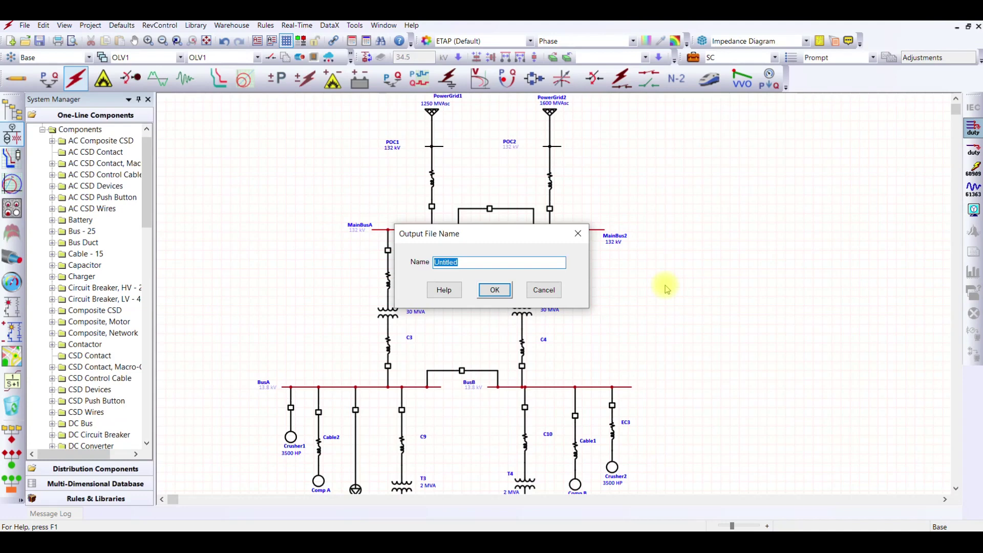
pyautogui.write('Maximu')
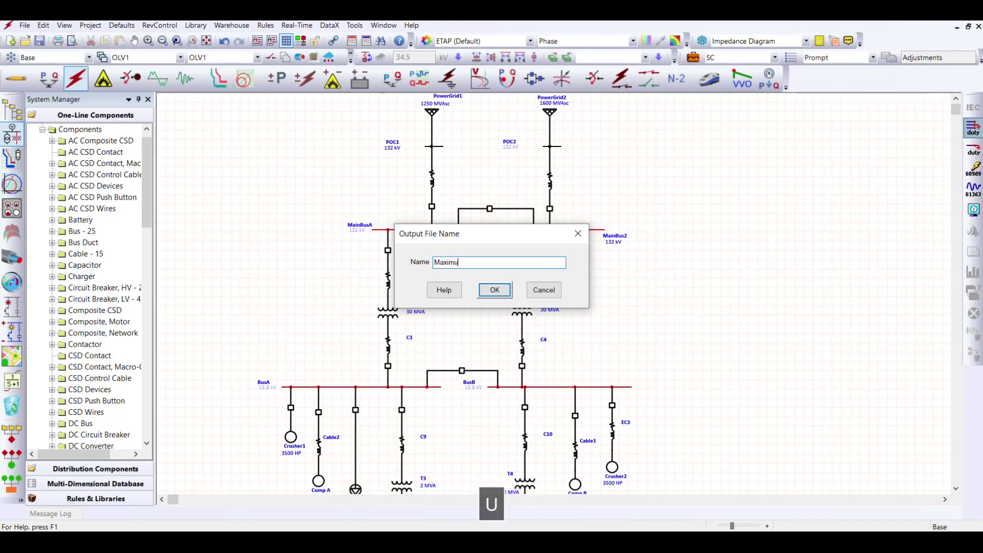
pyautogui.write('m_SC')
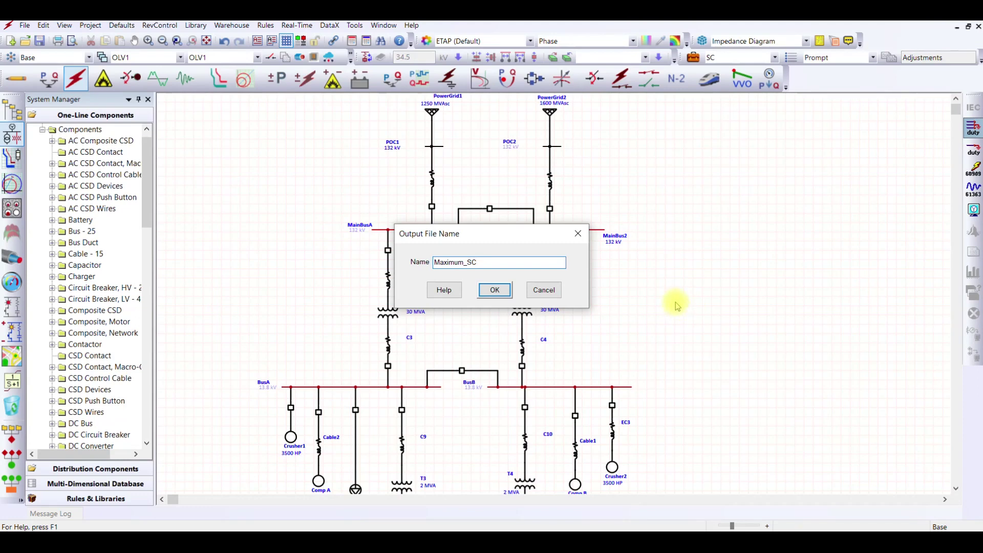
pyautogui.click(495, 290)
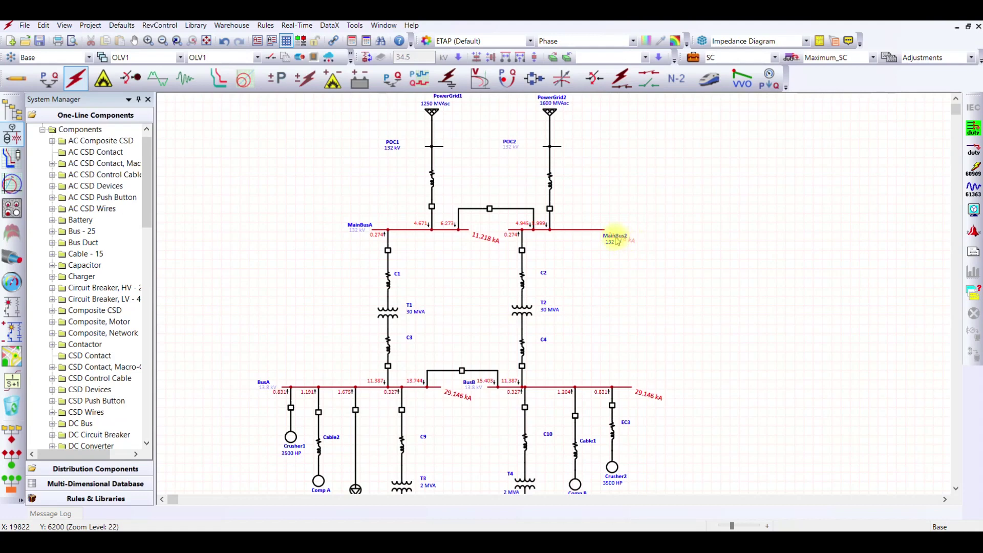
# Check MainBus2's maximum fault current, then review results further down the diagram.
pyautogui.click(616, 241)
pyautogui.click(620, 225)
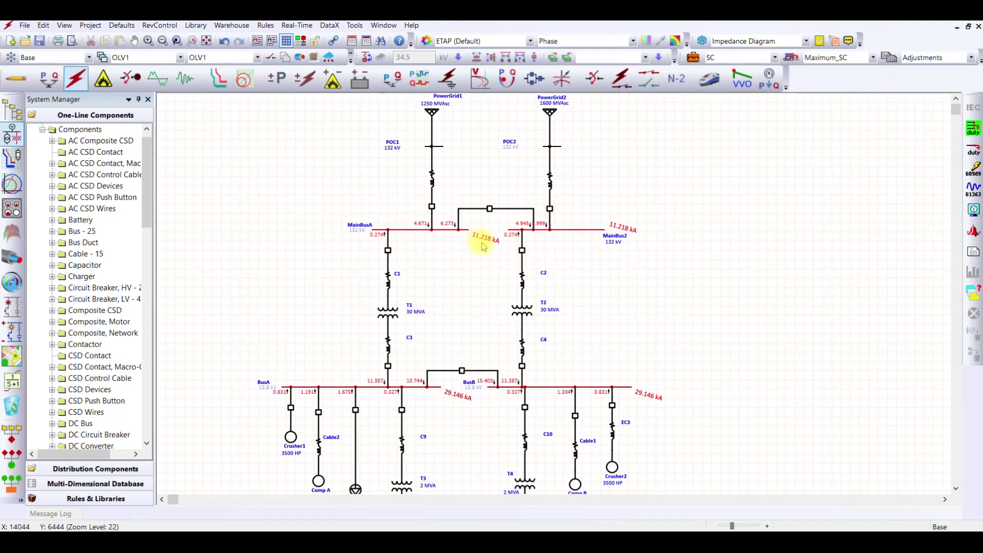
pyautogui.scroll(-3, 666, 296)
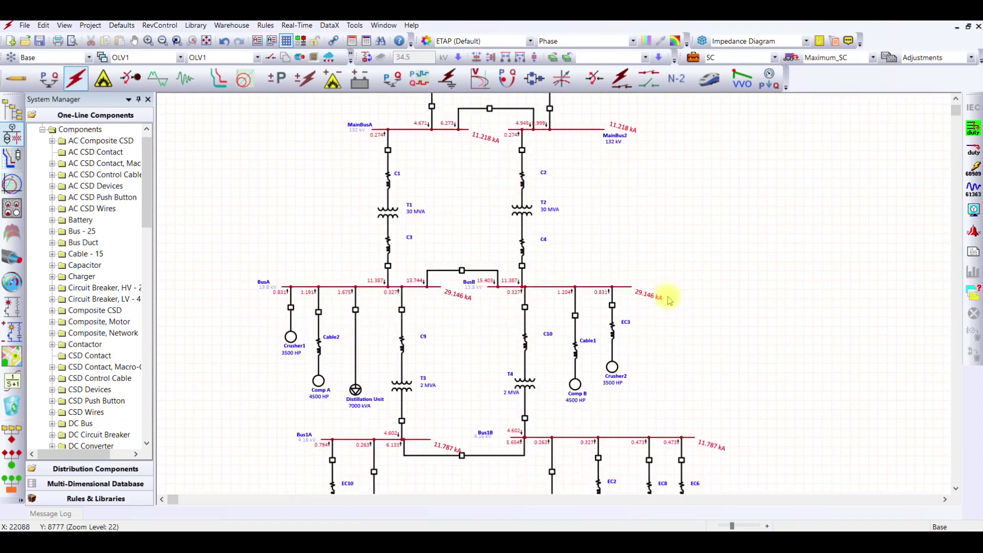
pyautogui.scroll(-1, 666, 300)
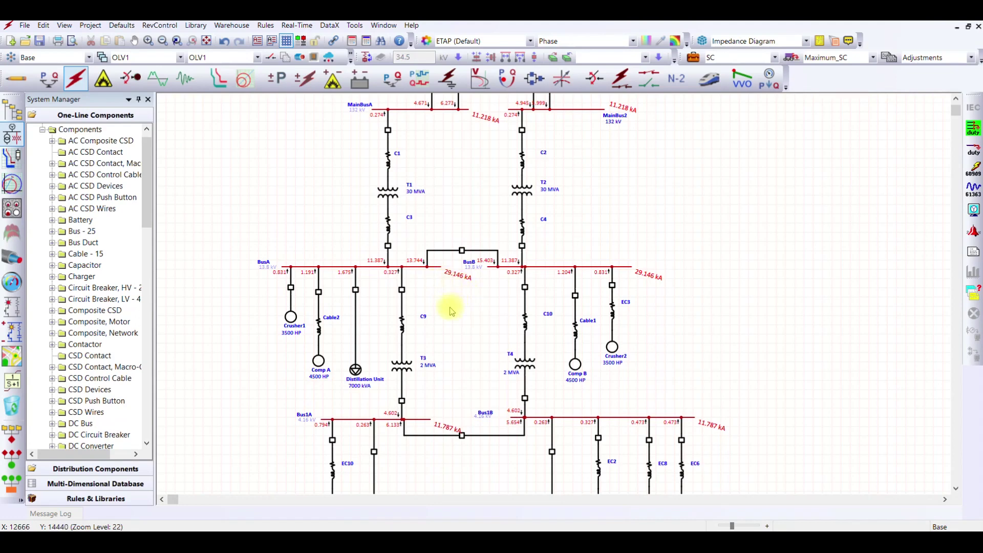
pyautogui.scroll(-4, 451, 307)
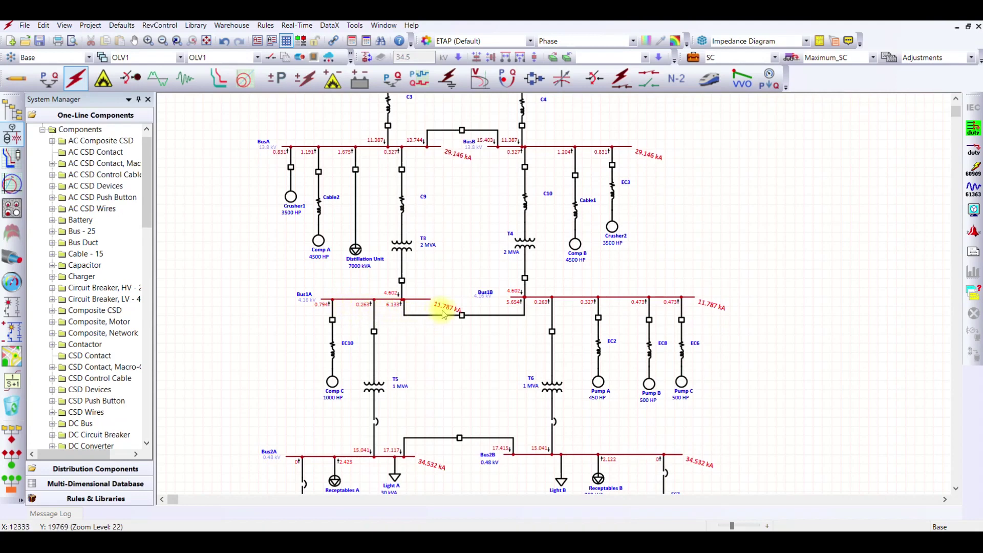
# Review kA results down to Bus1A and Bus1B (11.787 kA) and select the Distillation Unit load.
pyautogui.scroll(-4, 463, 328)
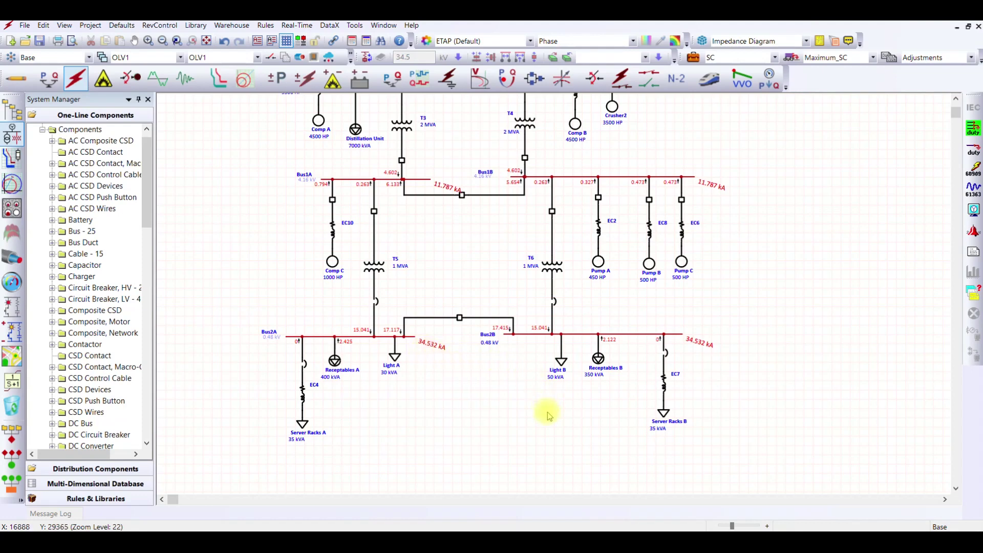
pyautogui.scroll(7, 547, 415)
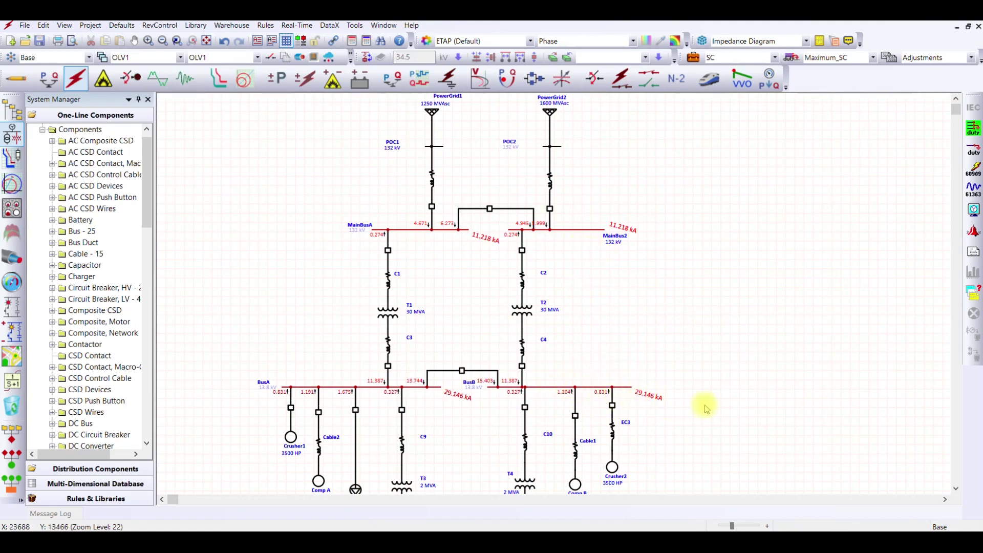
pyautogui.scroll(-1, 706, 408)
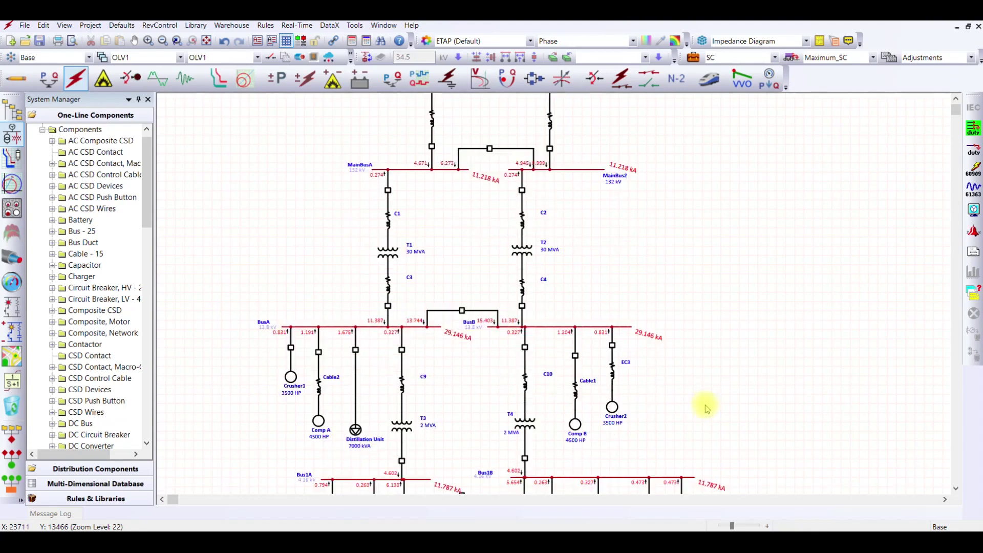
pyautogui.scroll(-2, 696, 399)
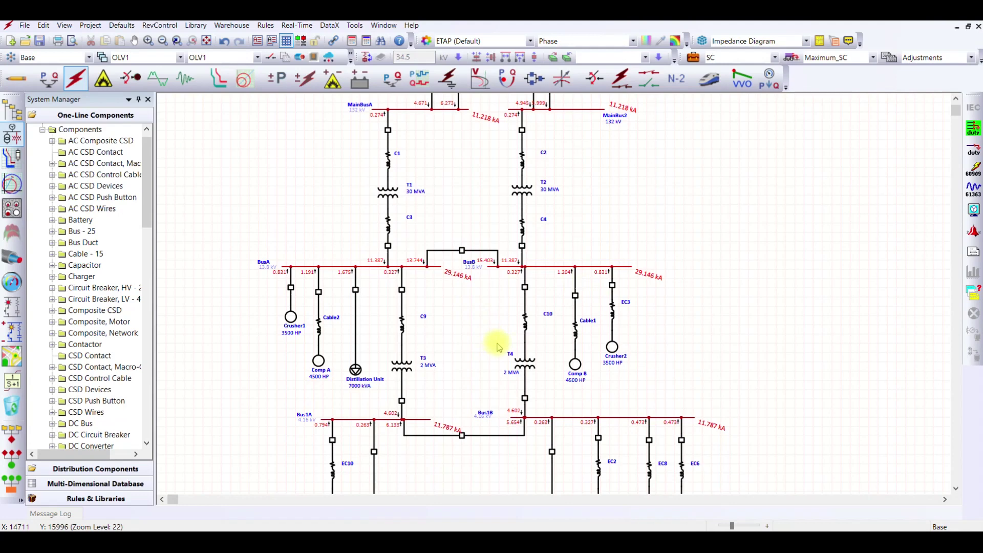
pyautogui.scroll(1, 497, 344)
pyautogui.scroll(1, 597, 263)
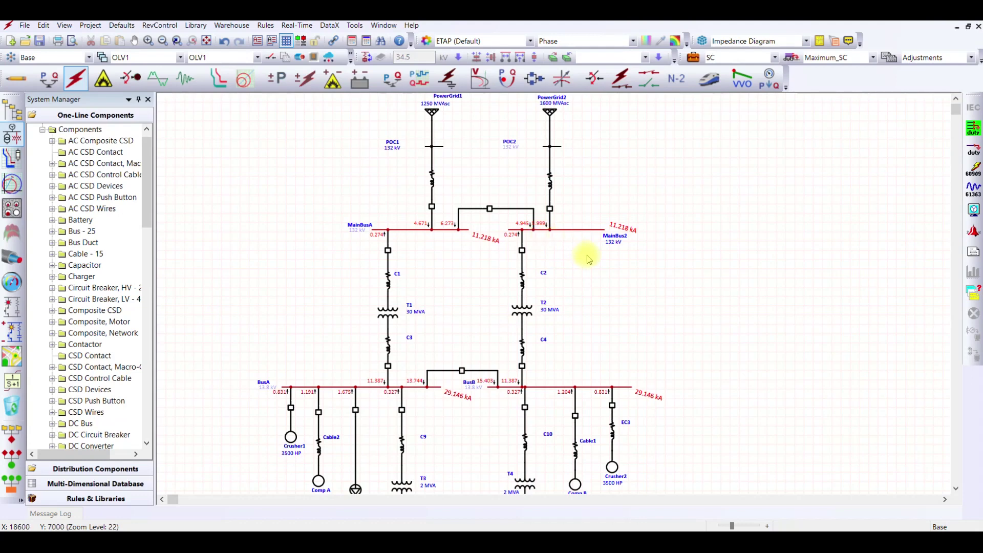
pyautogui.scroll(-2, 588, 257)
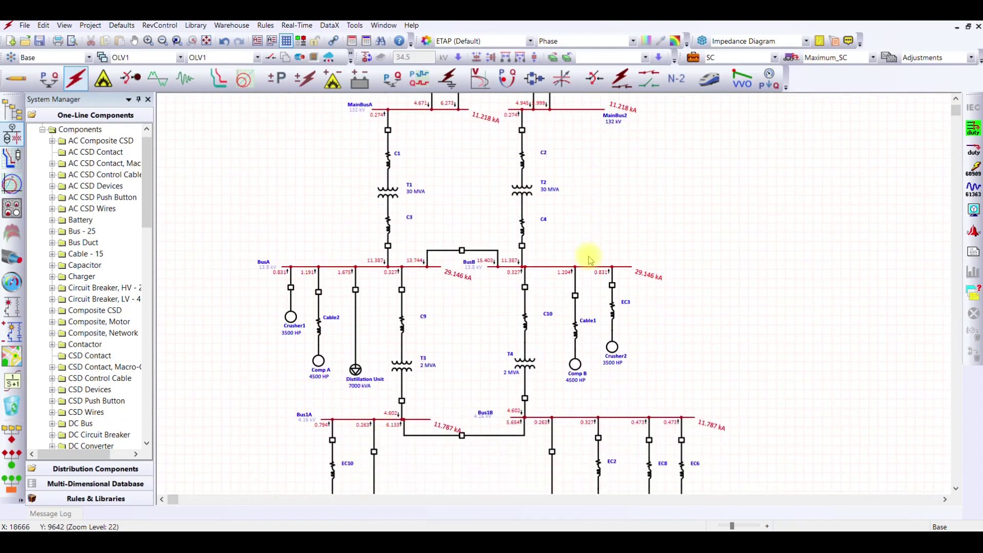
pyautogui.click(356, 374)
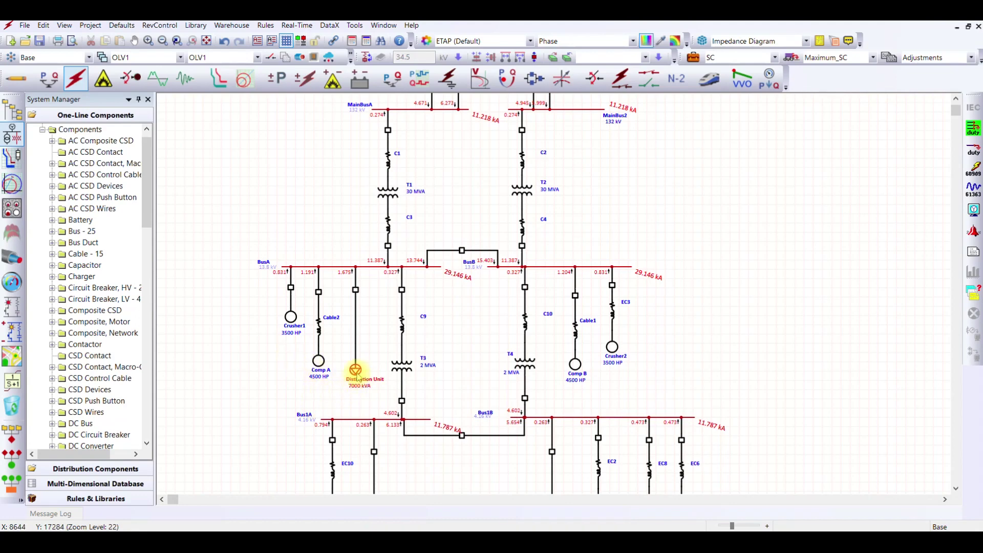
pyautogui.doubleClick(356, 374)
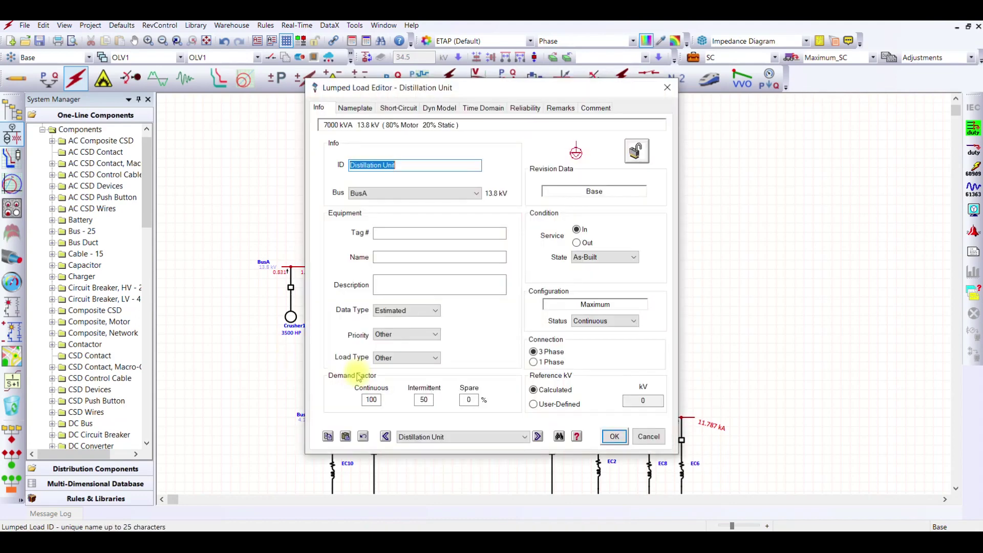
pyautogui.click(389, 109)
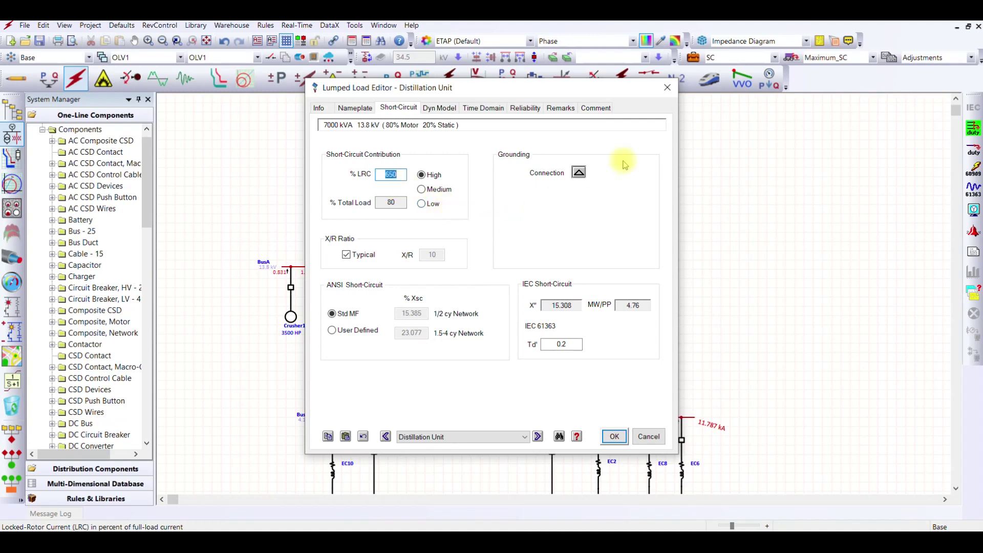
pyautogui.click(667, 88)
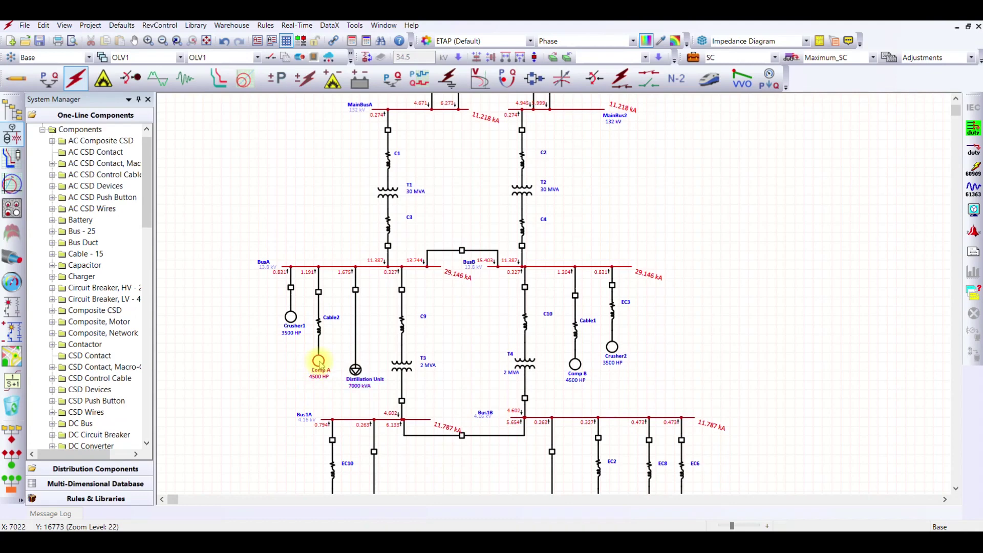
pyautogui.doubleClick(319, 361)
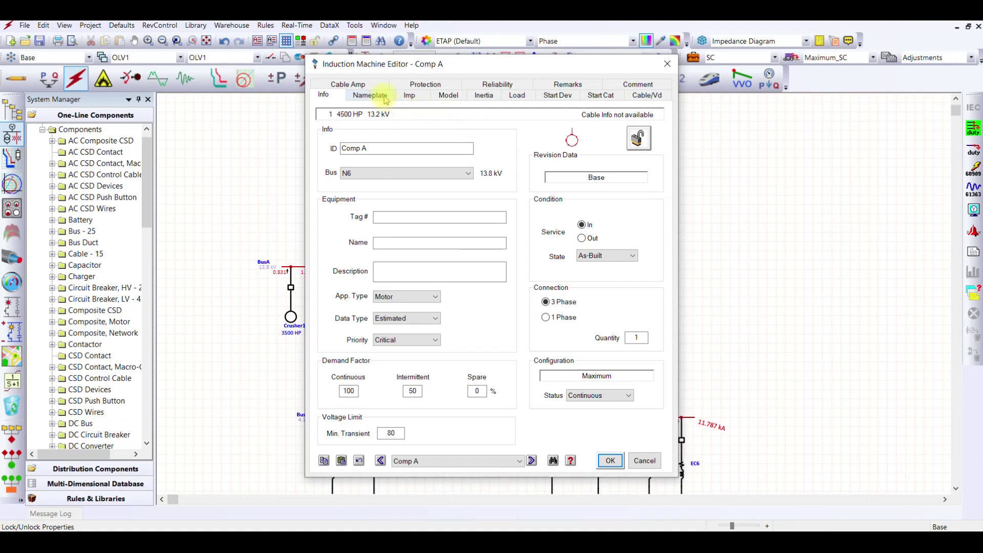
pyautogui.click(410, 97)
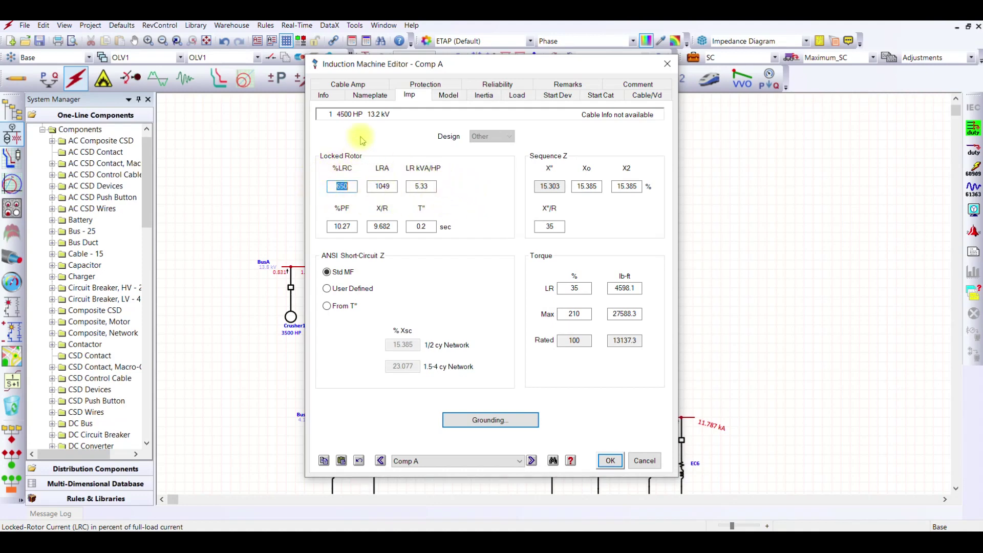
pyautogui.click(363, 98)
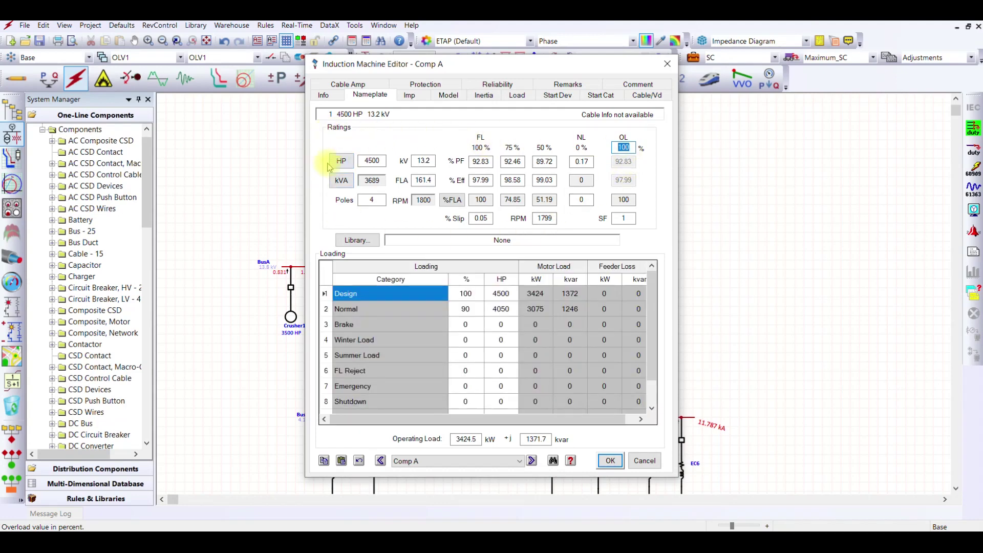
pyautogui.click(410, 97)
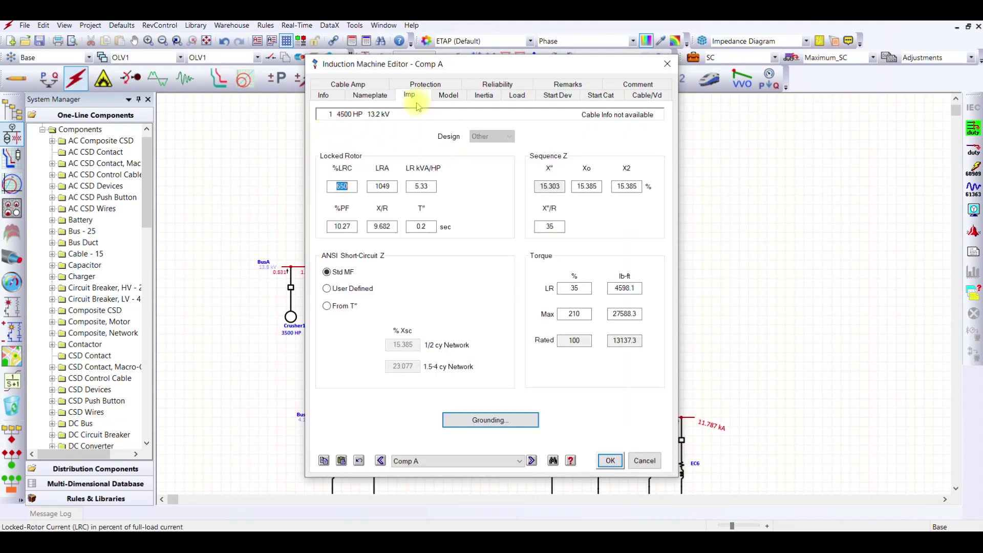
pyautogui.click(668, 65)
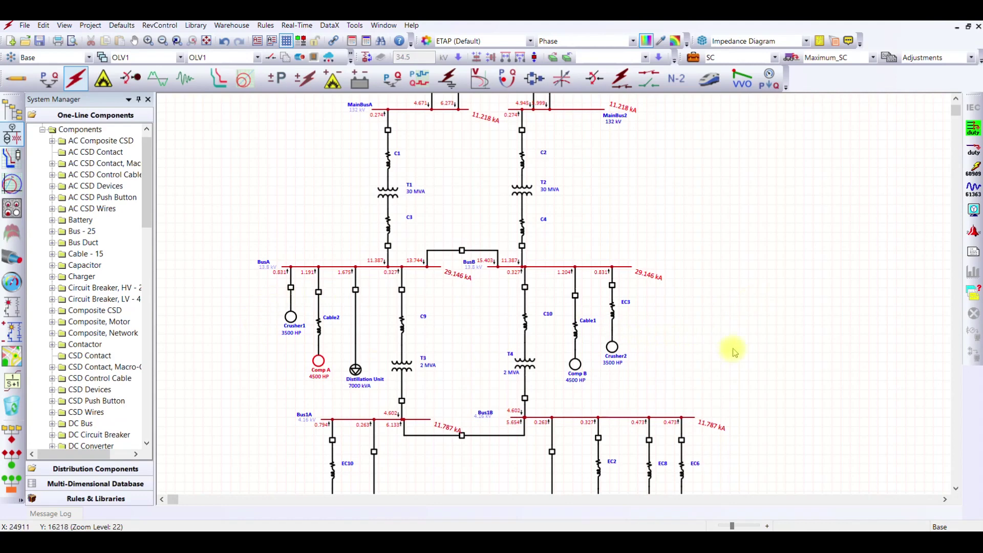
pyautogui.scroll(-5, 773, 344)
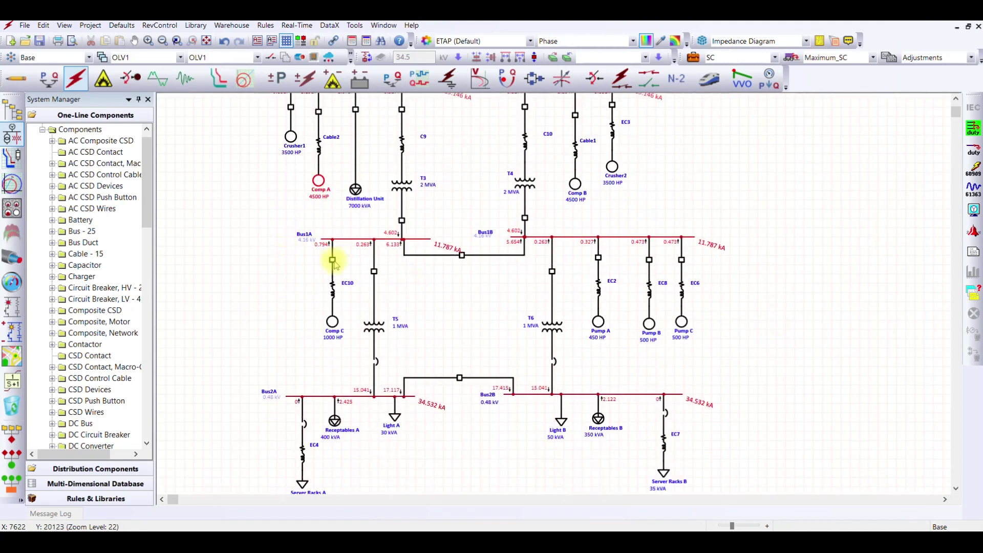
pyautogui.scroll(-2, 556, 397)
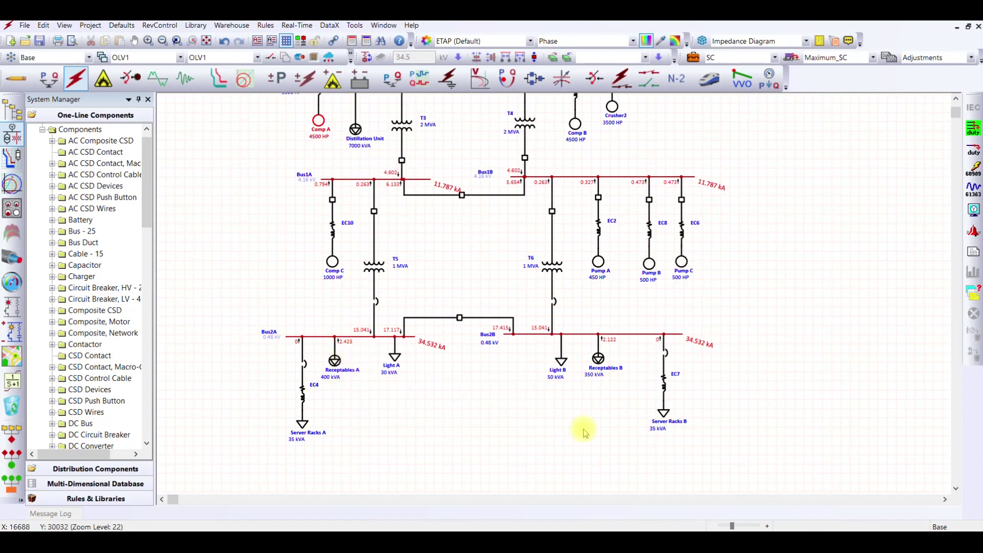
pyautogui.scroll(7, 558, 407)
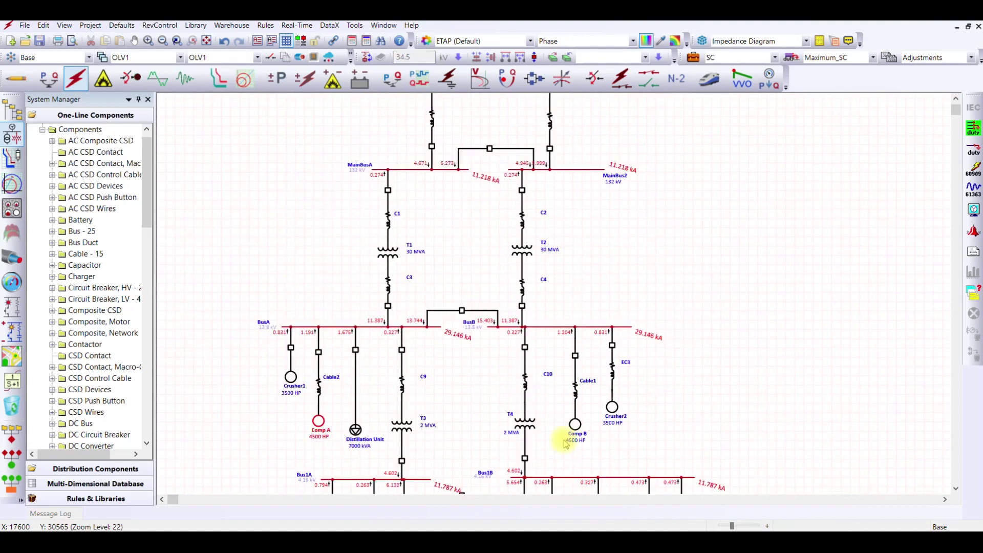